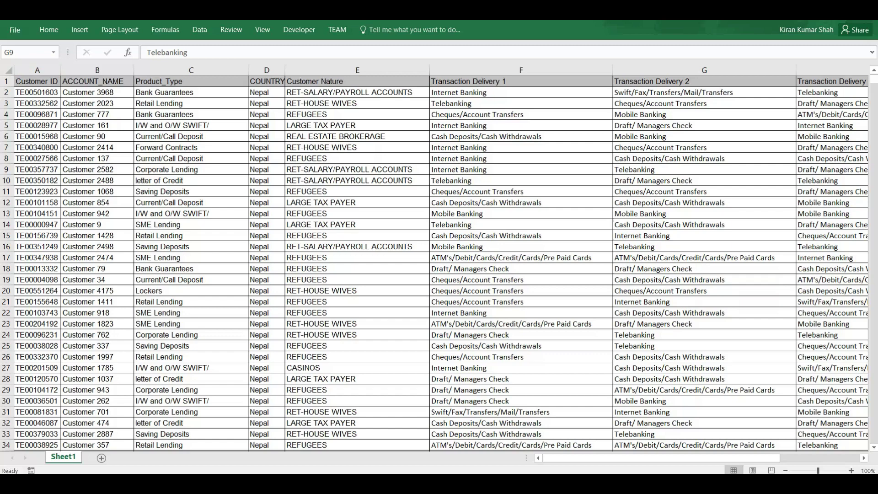
- Select the Customer ID, ACCOUNT_NAME, Product_Type, COUNTRY and Customer Nature values in the customer list
{"action": "left_click_drag", "start_coordinate": [37, 81], "coordinate": [97, 191]}
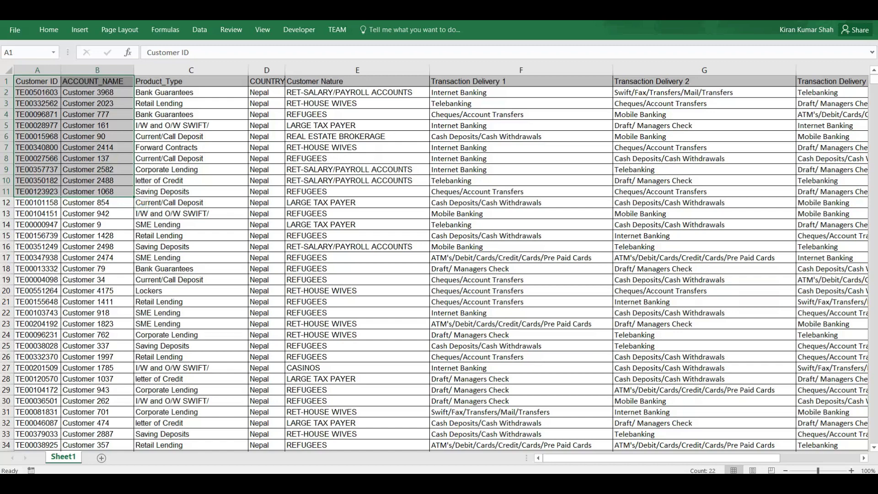
{"action": "left_click", "coordinate": [191, 81]}
{"action": "key", "text": "shift+Down"}
{"action": "key", "text": "shift+Down"}
{"action": "key", "text": "shift+Down"}
{"action": "key", "text": "shift+Down"}
{"action": "key", "text": "shift+Down"}
{"action": "key", "text": "shift+Down"}
{"action": "key", "text": "shift+Down"}
{"action": "key", "text": "shift+Down"}
{"action": "key", "text": "shift+Down"}
{"action": "key", "text": "shift+Down"}
{"action": "key", "text": "shift+Down"}
{"action": "key", "text": "shift+Down"}
{"action": "key", "text": "shift+Down"}
{"action": "key", "text": "shift+Down"}
{"action": "key", "text": "shift+Down"}
{"action": "key", "text": "shift+Down"}
{"action": "key", "text": "shift+Down"}
{"action": "key", "text": "shift+Down"}
{"action": "key", "text": "shift+Down"}
{"action": "key", "text": "shift+Down"}
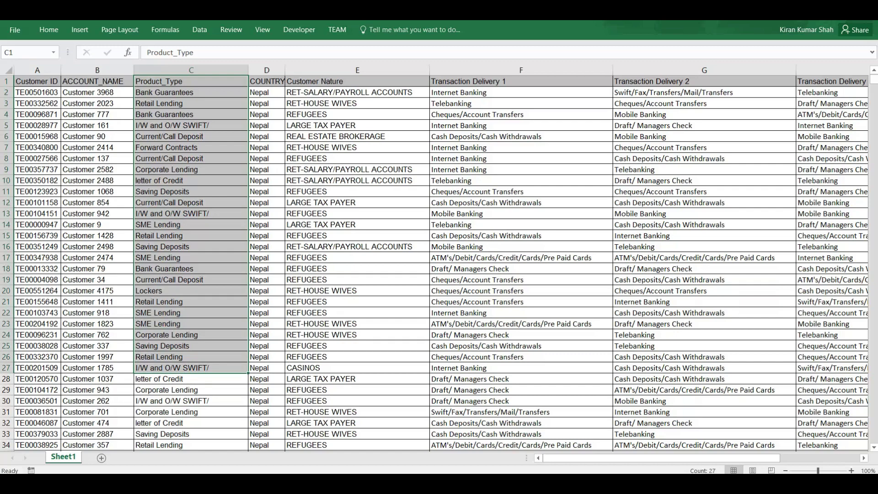
{"action": "key", "text": "Right"}
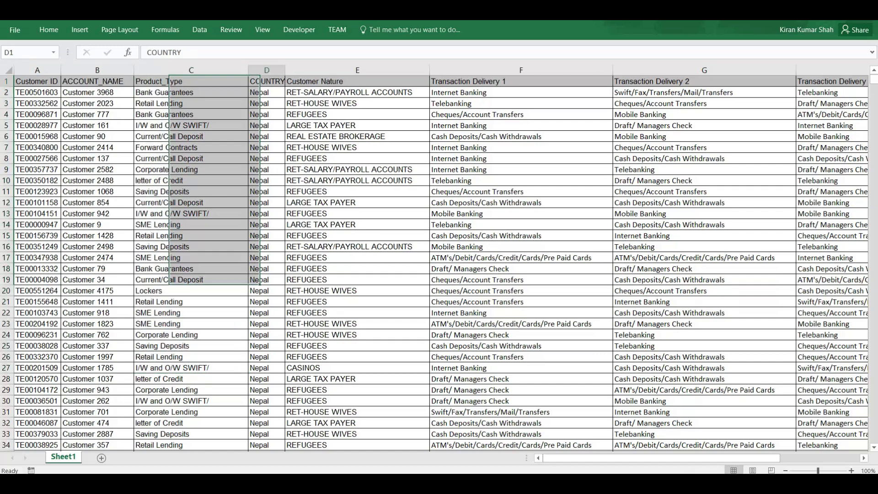
{"action": "key", "text": "shift+Down"}
{"action": "key", "text": "shift+Down"}
{"action": "key", "text": "shift+Down"}
{"action": "key", "text": "shift+Down"}
{"action": "key", "text": "shift+Down"}
{"action": "key", "text": "shift+Down"}
{"action": "key", "text": "shift+Down"}
{"action": "key", "text": "shift+Down"}
{"action": "key", "text": "shift+Down"}
{"action": "key", "text": "shift+Down"}
{"action": "key", "text": "shift+Down"}
{"action": "key", "text": "shift+Down"}
{"action": "key", "text": "shift+Down"}
{"action": "key", "text": "shift+Down"}
{"action": "key", "text": "shift+Down"}
{"action": "key", "text": "shift+Down"}
{"action": "key", "text": "shift+Down"}
{"action": "key", "text": "shift+Down"}
{"action": "key", "text": "shift+Down"}
{"action": "key", "text": "shift+Down"}
{"action": "key", "text": "shift+Down"}
{"action": "key", "text": "shift+Down"}
{"action": "key", "text": "shift+Down"}
{"action": "key", "text": "shift+Down"}
{"action": "key", "text": "shift+Down"}
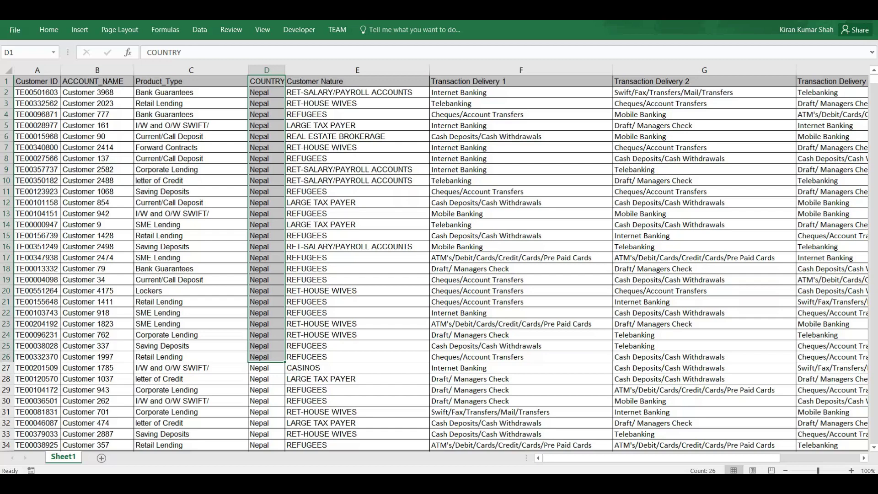
{"action": "key", "text": "Right"}
{"action": "key", "text": "shift+Down"}
{"action": "key", "text": "shift+Down"}
{"action": "key", "text": "shift+Down"}
{"action": "key", "text": "shift+Down"}
{"action": "key", "text": "shift+Down"}
{"action": "key", "text": "shift+Down"}
{"action": "key", "text": "shift+Down"}
{"action": "key", "text": "shift+Down"}
{"action": "key", "text": "shift+Down"}
{"action": "key", "text": "shift+Down"}
{"action": "key", "text": "shift+Down"}
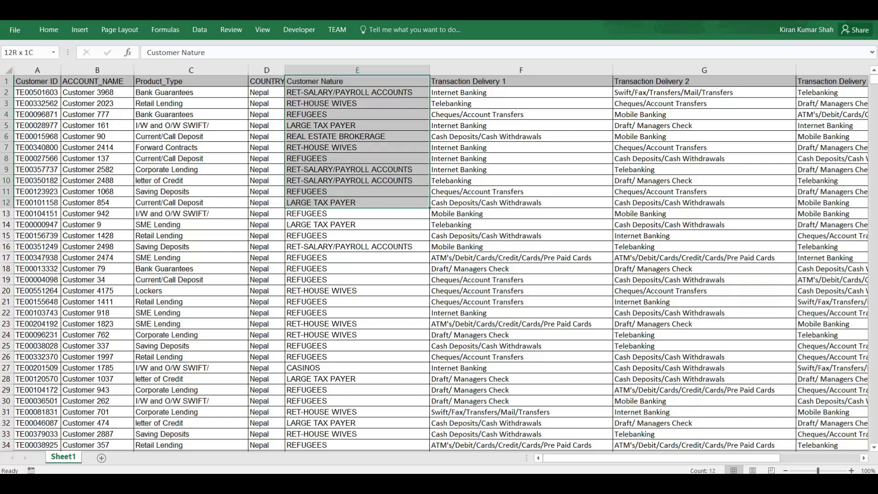
{"action": "key", "text": "shift+Down"}
{"action": "key", "text": "shift+Down"}
{"action": "key", "text": "shift+Down"}
{"action": "key", "text": "shift+Down"}
{"action": "key", "text": "shift+Down"}
{"action": "key", "text": "shift+Down"}
{"action": "key", "text": "shift+Down"}
{"action": "key", "text": "shift+Down"}
{"action": "key", "text": "shift+Down"}
{"action": "key", "text": "shift+Down"}
{"action": "key", "text": "shift+Down"}
{"action": "key", "text": "shift+Down"}
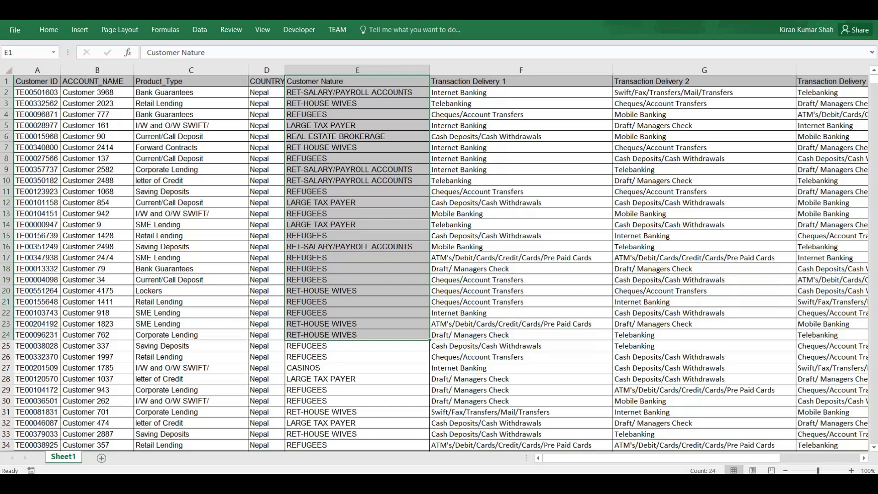
- Extend the selection across the Transaction Delivery columns and down their values
{"action": "key", "text": "Right"}
{"action": "key", "text": "shift+Right"}
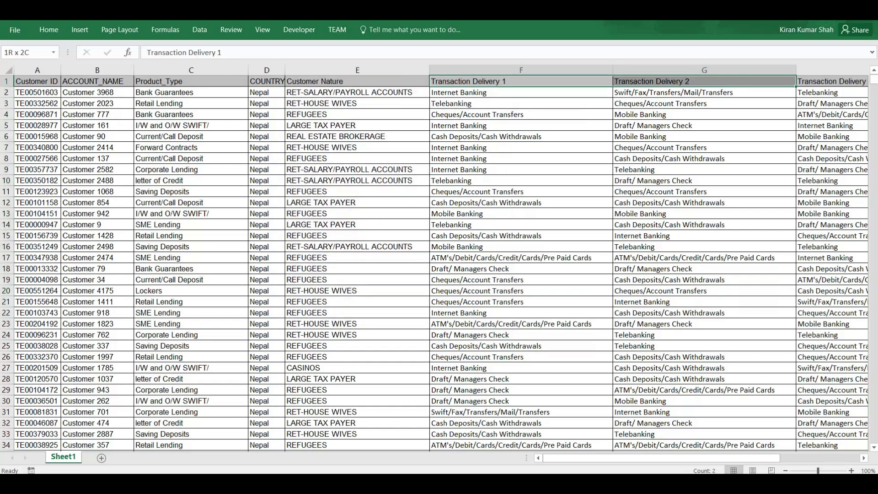
{"action": "key", "text": "shift+Down"}
{"action": "key", "text": "shift+Down"}
{"action": "key", "text": "shift+Down"}
{"action": "key", "text": "shift+Down"}
{"action": "key", "text": "shift+Down"}
{"action": "key", "text": "shift+Down"}
{"action": "key", "text": "shift+Down"}
{"action": "key", "text": "shift+Down"}
{"action": "key", "text": "shift+Down"}
{"action": "key", "text": "shift+Down"}
{"action": "key", "text": "shift+Down"}
{"action": "key", "text": "shift+Right"}
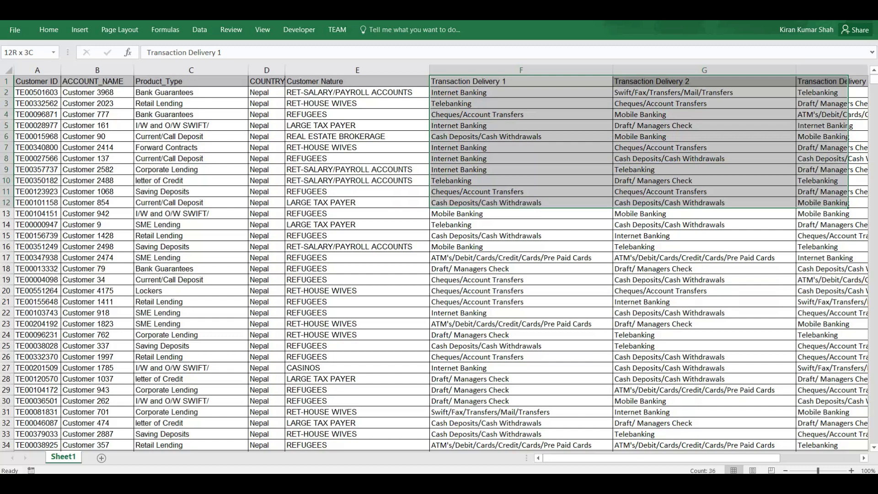
{"action": "key", "text": "shift+Down"}
{"action": "key", "text": "shift+Down"}
{"action": "key", "text": "shift+Down"}
{"action": "key", "text": "shift+Down"}
{"action": "key", "text": "shift+Down"}
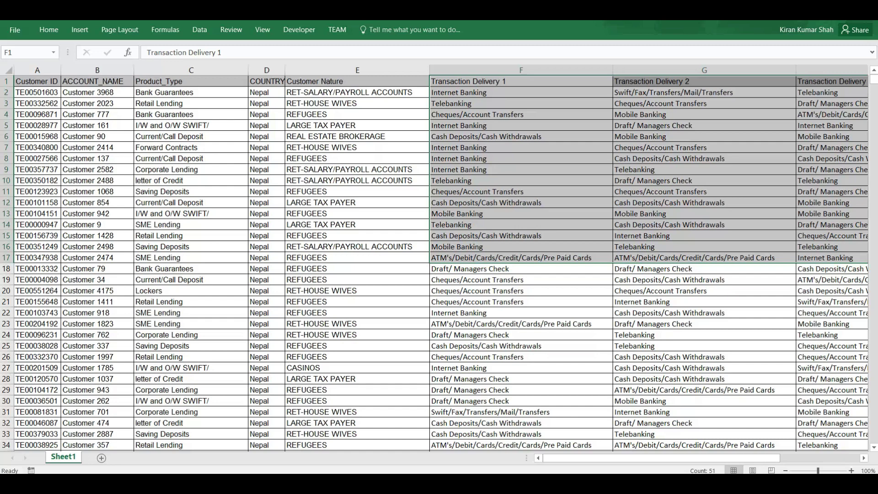
- Revisit the key column headings, select Transaction Delivery headers F1:H1, and bring up the folder windows
{"action": "left_click", "coordinate": [357, 82]}
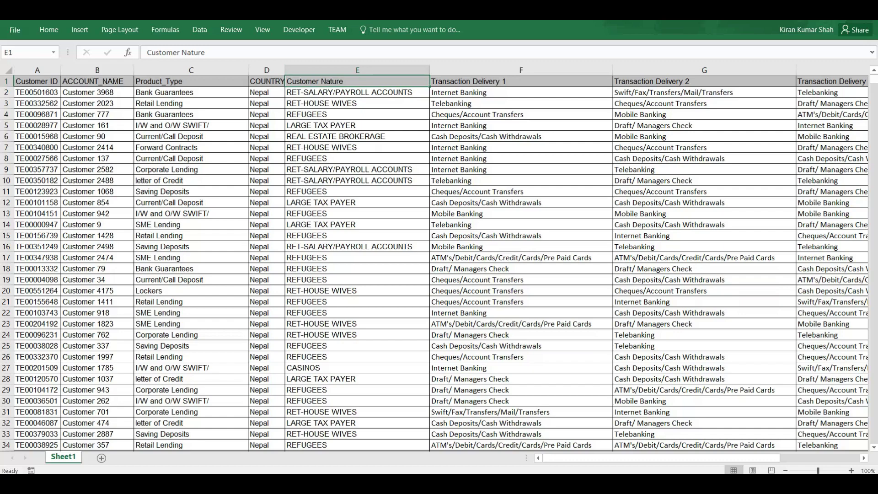
{"action": "left_click", "coordinate": [191, 82]}
{"action": "left_click", "coordinate": [267, 82]}
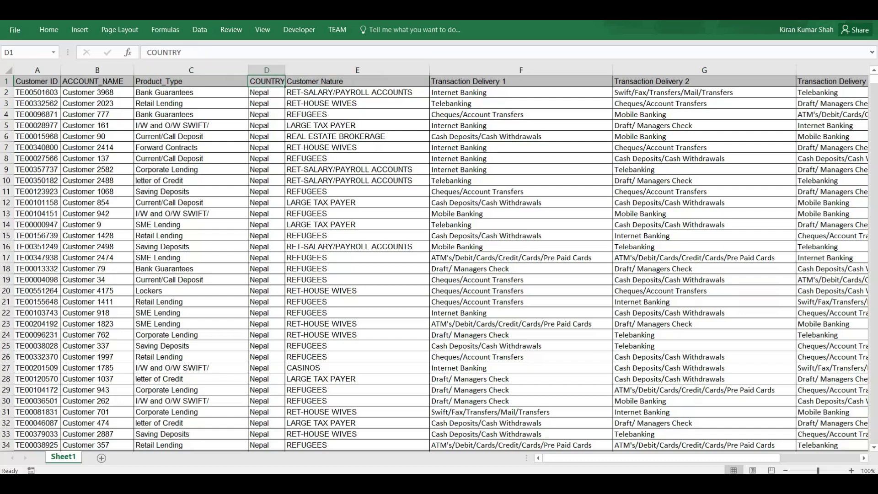
{"action": "left_click", "coordinate": [521, 81]}
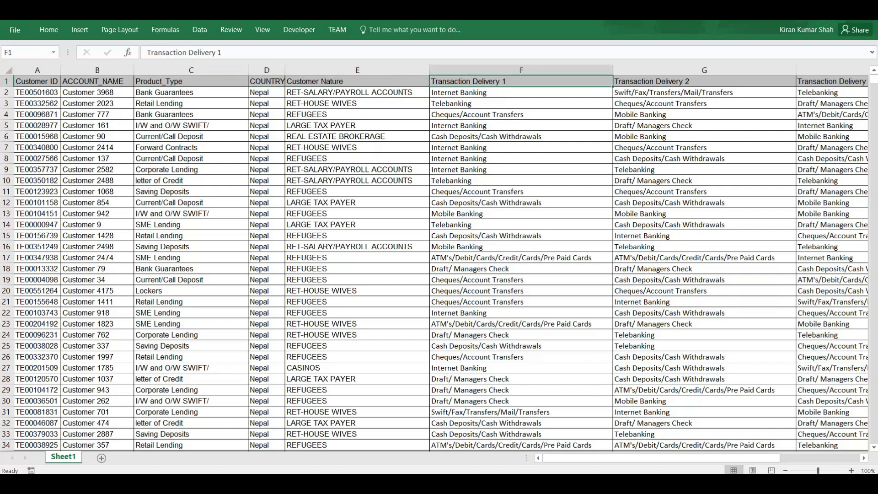
{"action": "key", "text": "shift+Right"}
{"action": "key", "text": "shift+Right"}
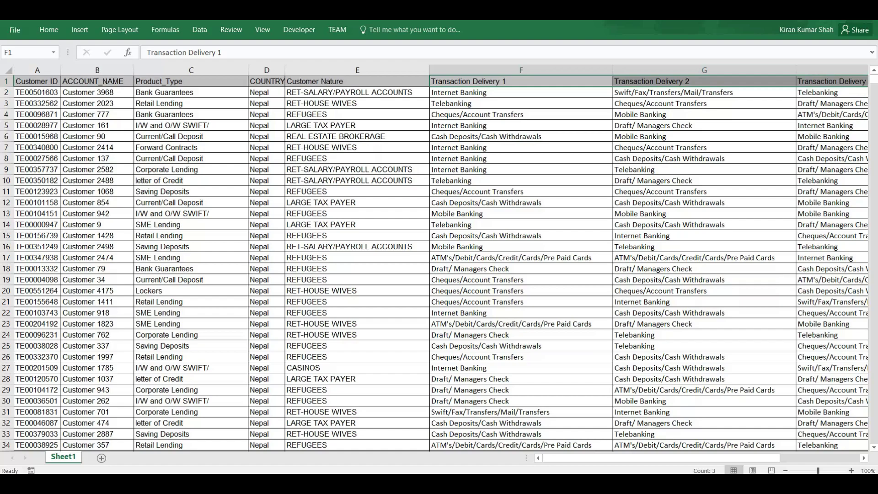
{"action": "left_click", "coordinate": [94, 483]}
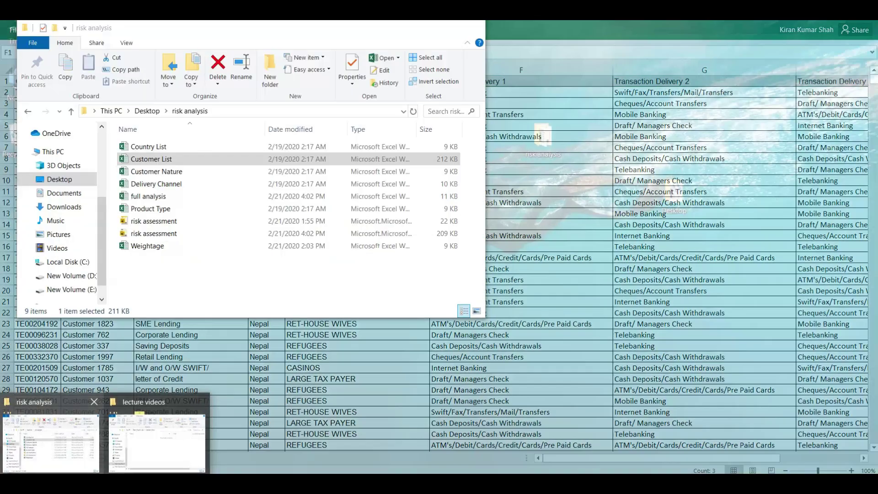
- Bring the risk analysis folder forward and open the Customer Nature workbook in Excel
{"action": "left_click", "coordinate": [55, 420]}
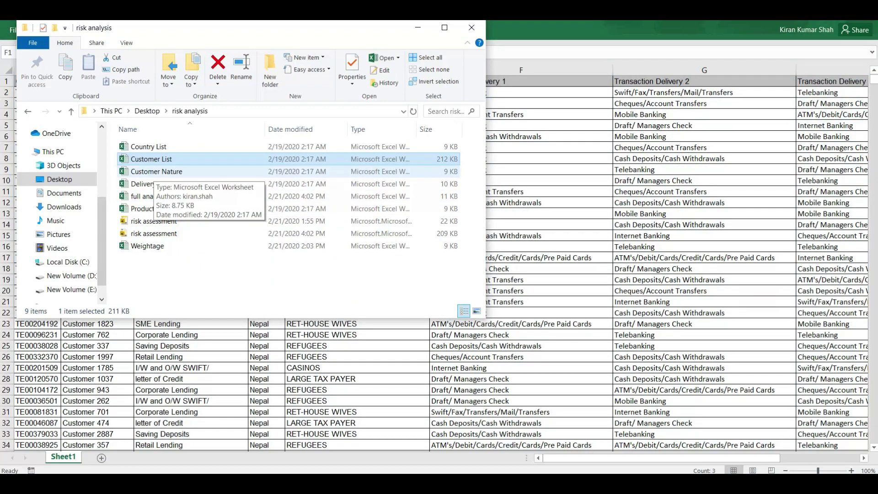
{"action": "double_click", "coordinate": [157, 171]}
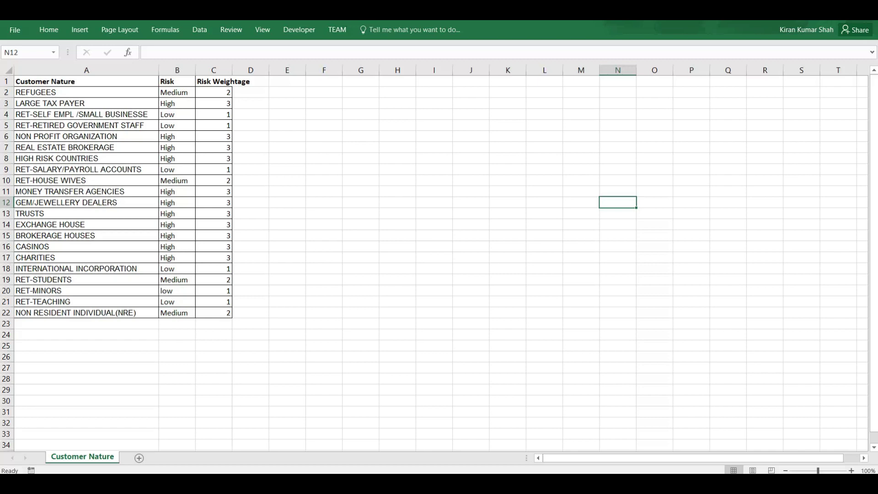
- Look over the customer nature categories, from REFUGEES through RET-TEACHING
{"action": "left_click_drag", "start_coordinate": [87, 81], "coordinate": [86, 312]}
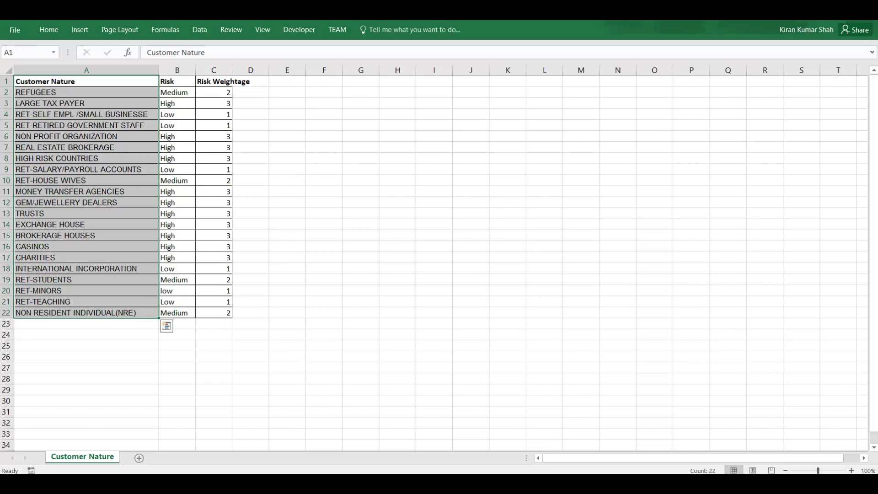
{"action": "left_click", "coordinate": [86, 93]}
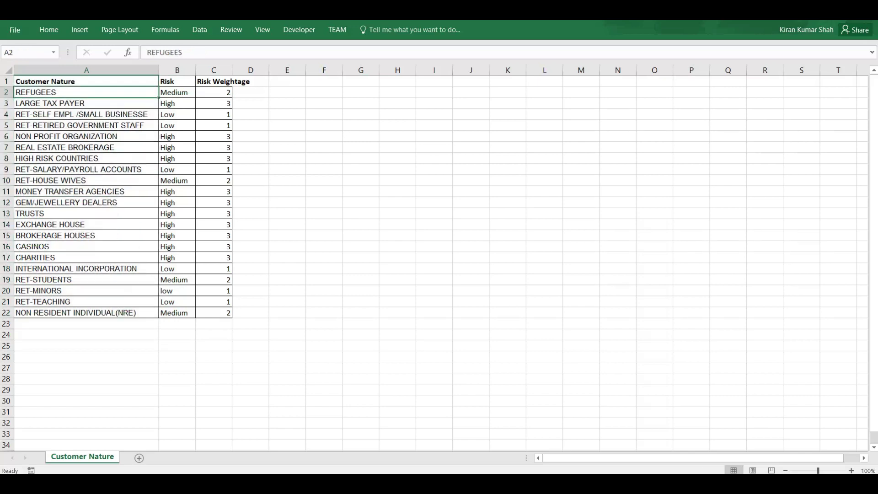
{"action": "left_click", "coordinate": [86, 280]}
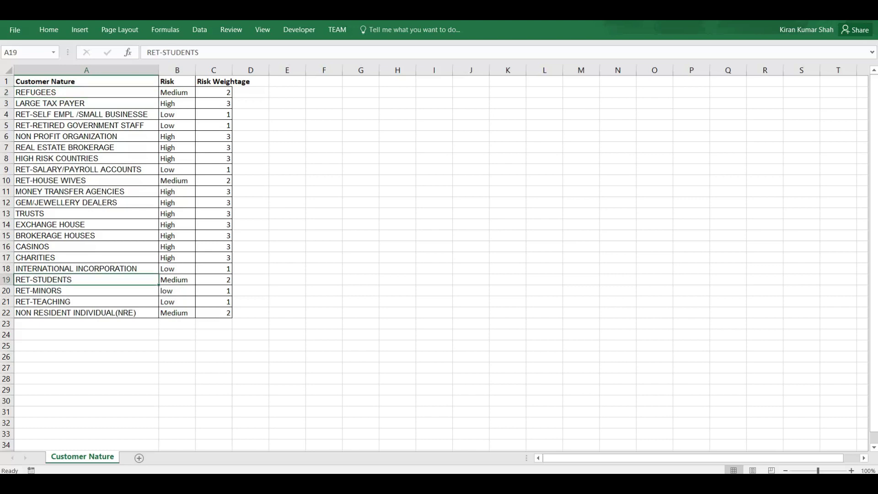
{"action": "left_click", "coordinate": [87, 290]}
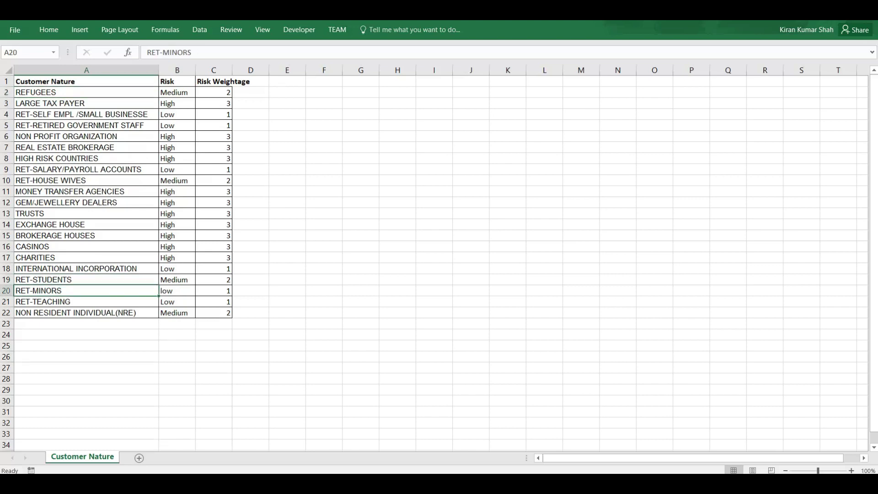
{"action": "left_click", "coordinate": [87, 301]}
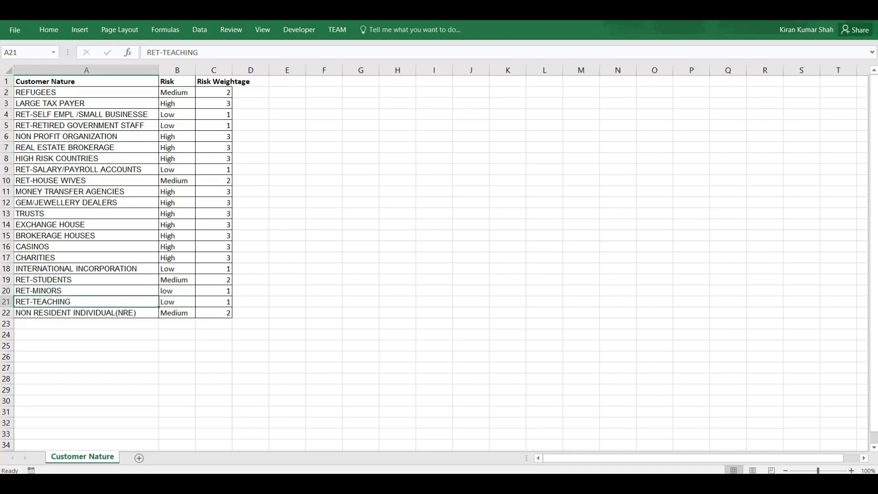
- Review the Risk ratings and Risk Weightage values, then return to the risk analysis folder
{"action": "left_click", "coordinate": [177, 92]}
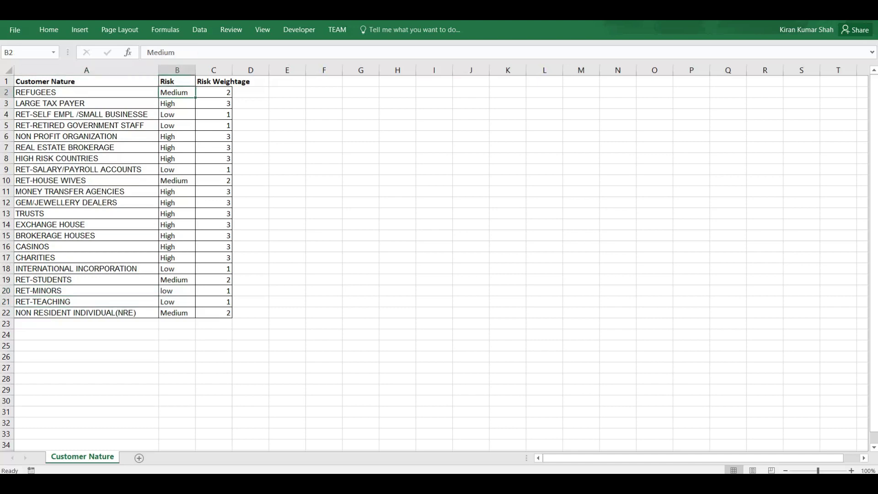
{"action": "left_click_drag", "start_coordinate": [177, 92], "coordinate": [177, 313]}
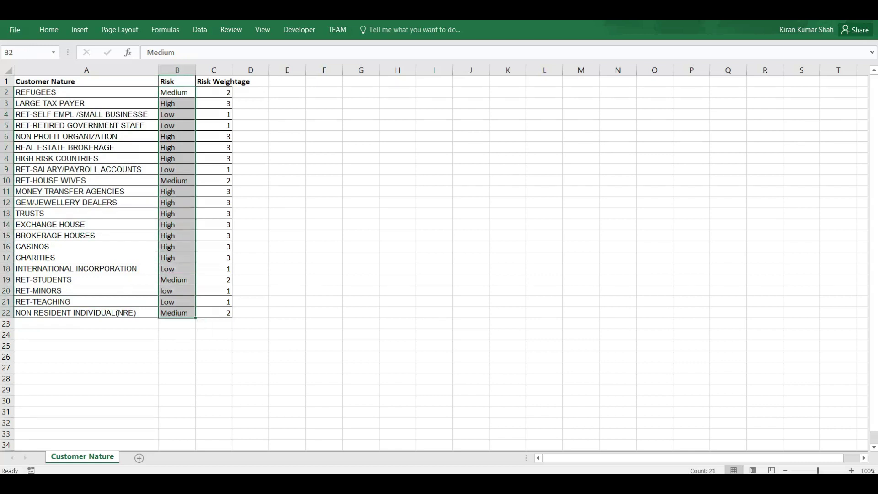
{"action": "left_click", "coordinate": [214, 92]}
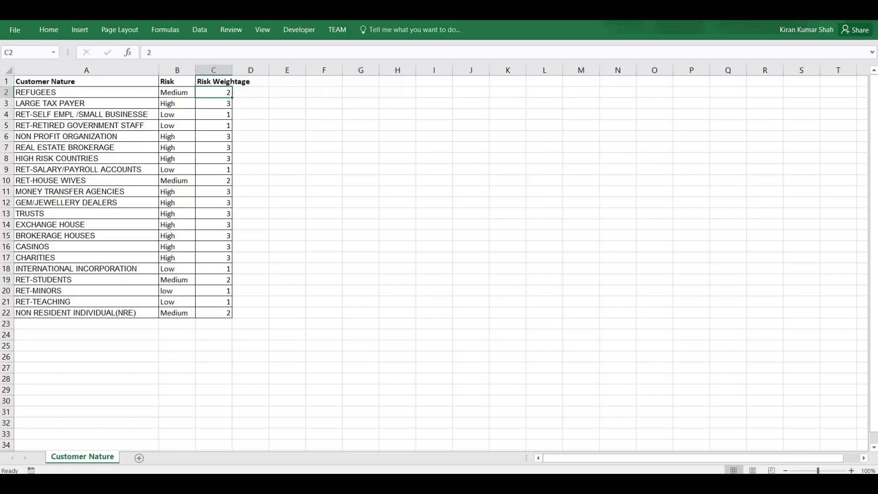
{"action": "left_click", "coordinate": [214, 158]}
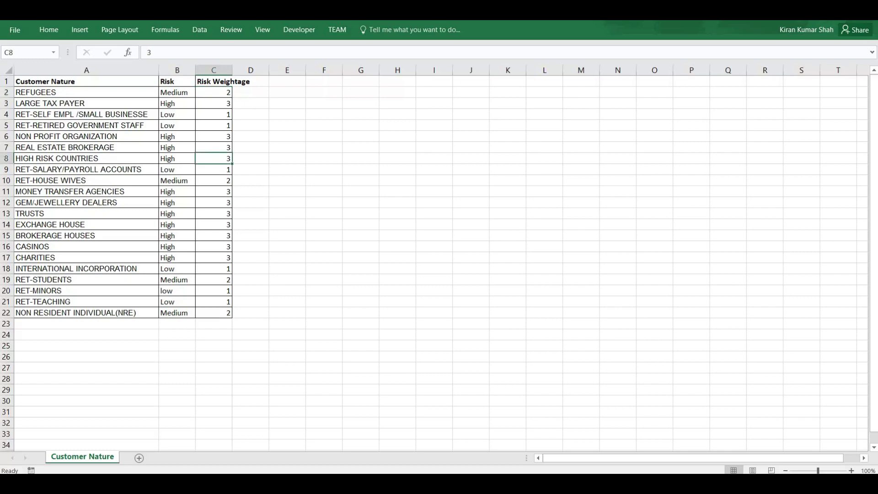
{"action": "left_click", "coordinate": [214, 181]}
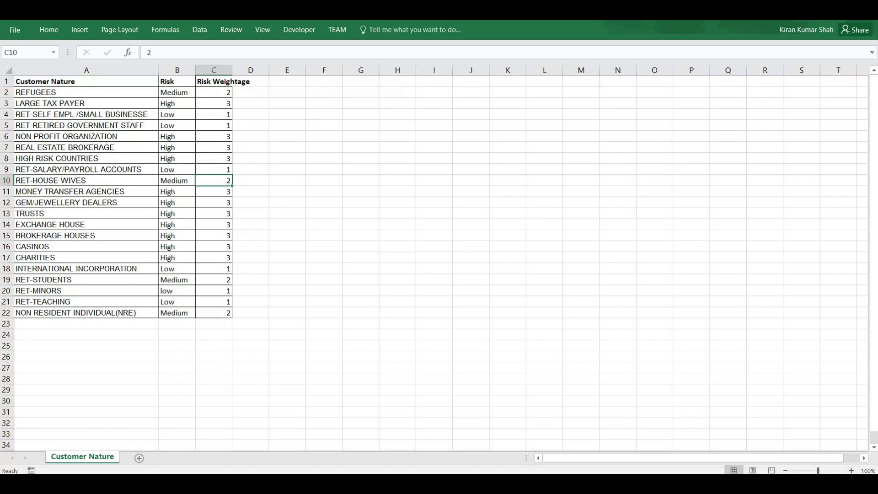
{"action": "key", "text": "alt+Tab"}
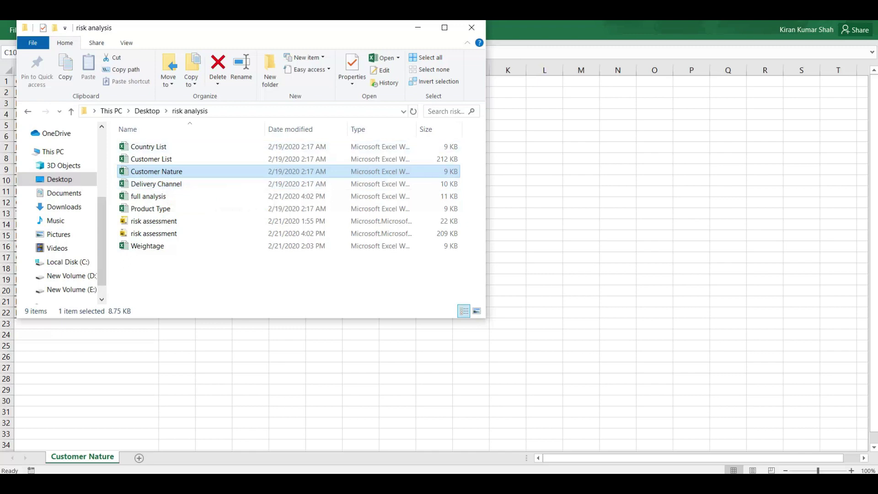
- Open the Product Type workbook and select the product list down to Gold Trading
{"action": "double_click", "coordinate": [150, 208]}
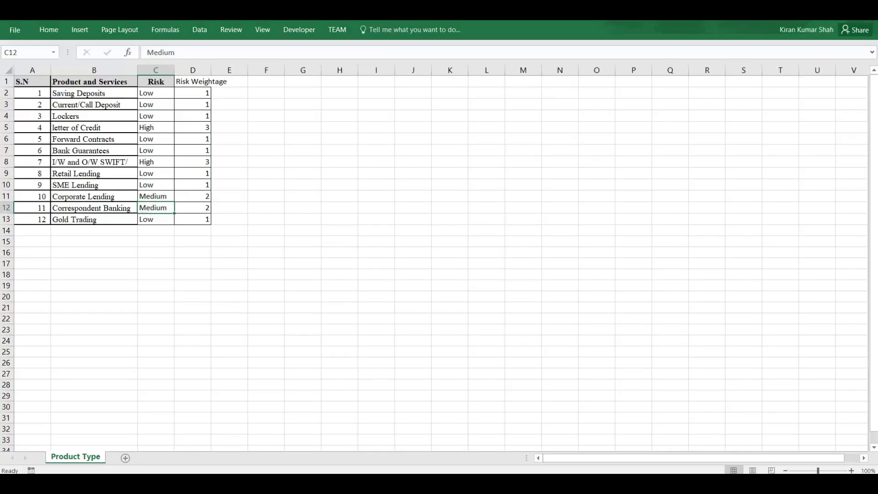
{"action": "left_click_drag", "start_coordinate": [93, 94], "coordinate": [94, 208]}
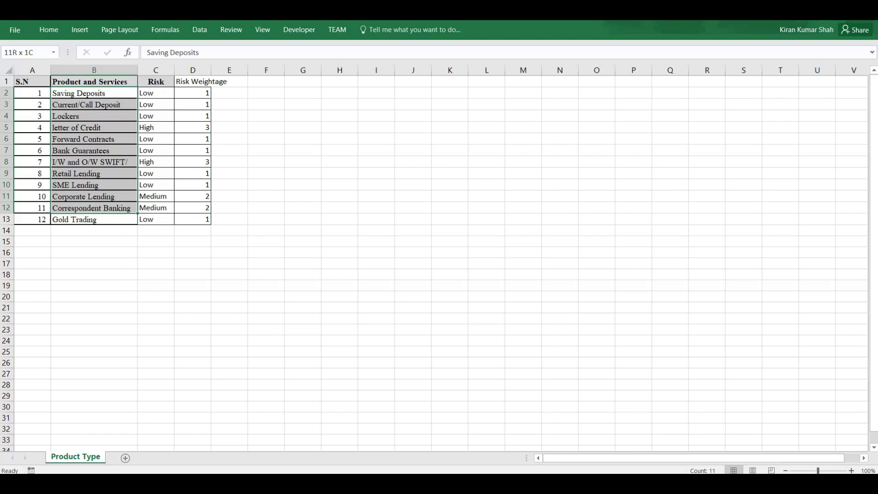
{"action": "left_click_drag", "start_coordinate": [91, 208], "coordinate": [91, 220]}
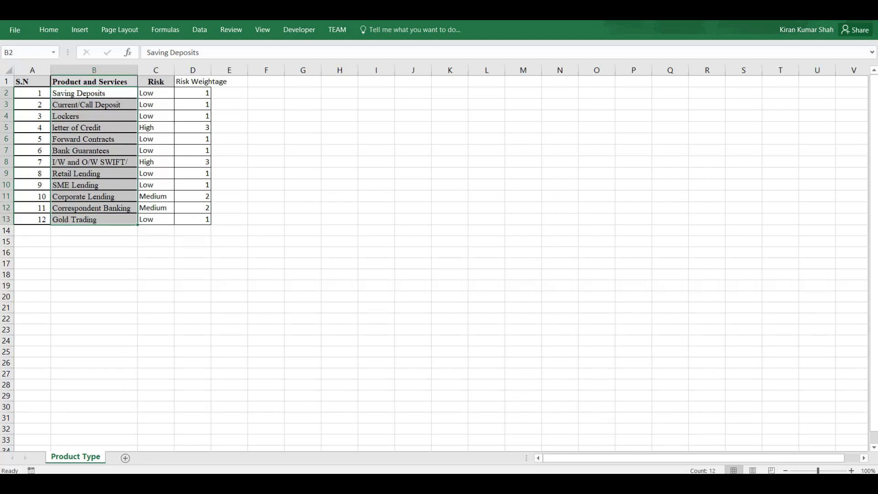
{"action": "left_click", "coordinate": [158, 92]}
- Dismiss cell C2's context menu without changes and bring the risk analysis folder back
{"action": "right_click", "coordinate": [160, 92]}
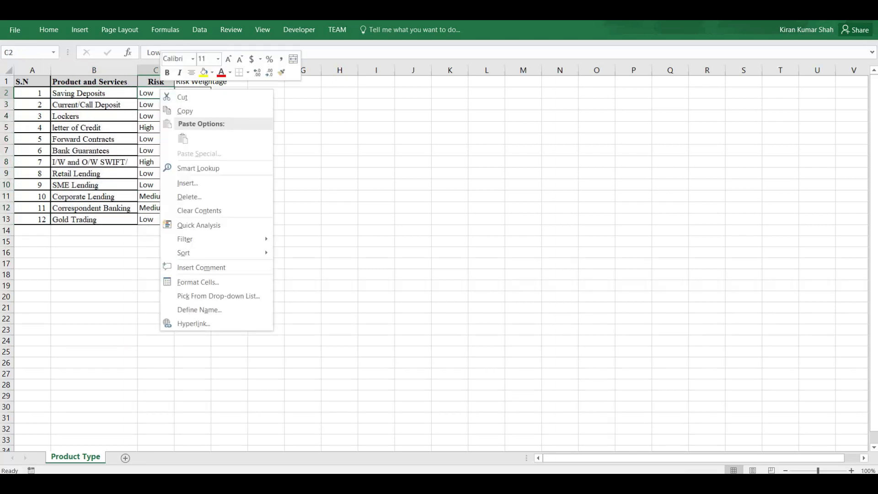
{"action": "key", "text": "Escape"}
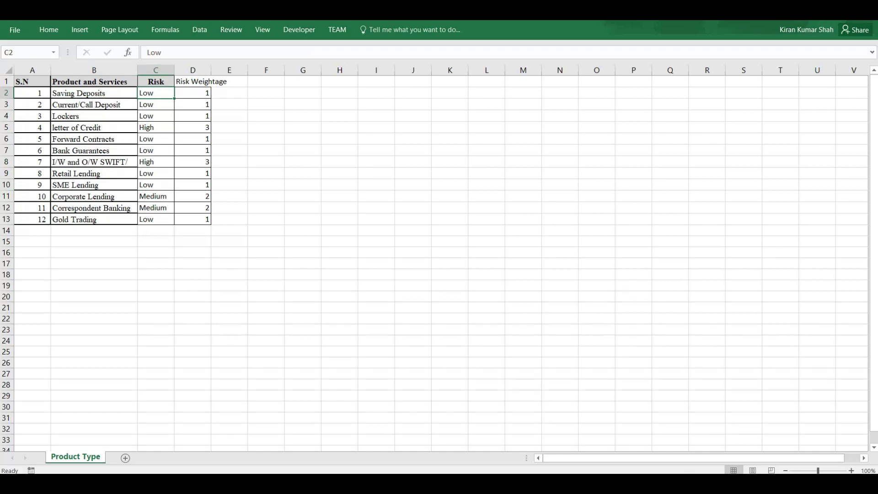
{"action": "left_click", "coordinate": [109, 482]}
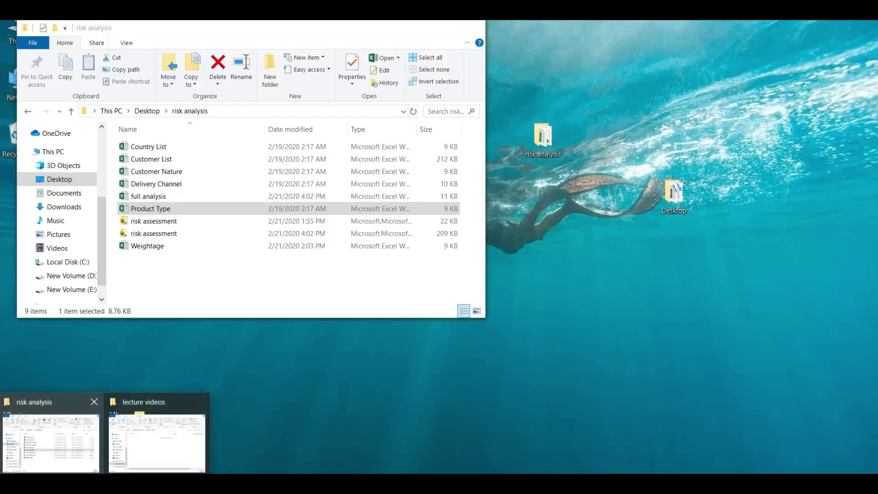
{"action": "left_click", "coordinate": [53, 441]}
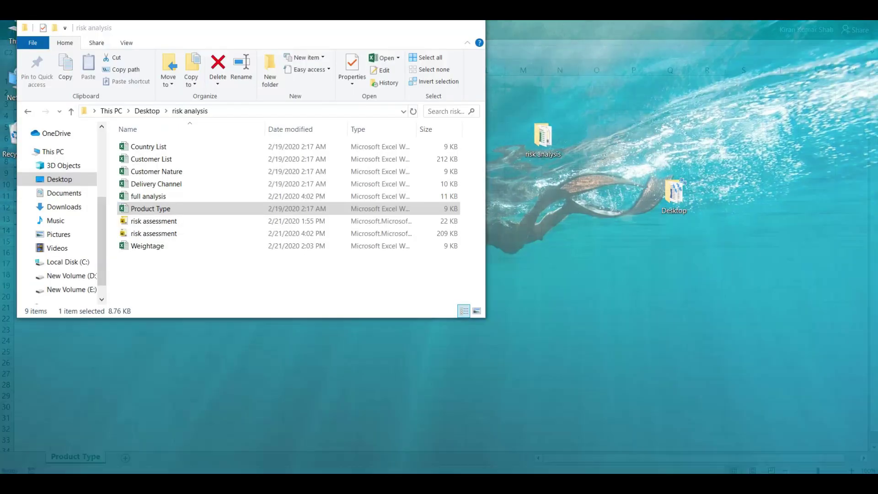
- Open the Customer Nature workbook, then return to the risk analysis folder
{"action": "double_click", "coordinate": [156, 171]}
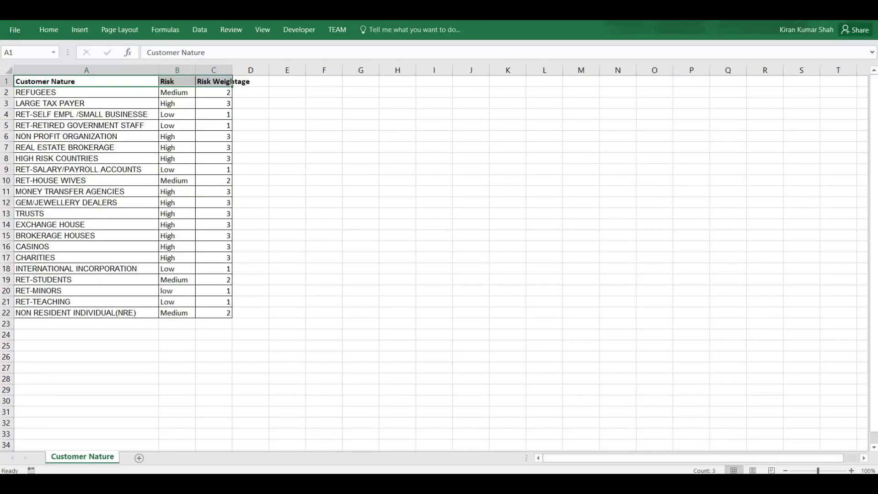
{"action": "mouse_move", "coordinate": [105, 484]}
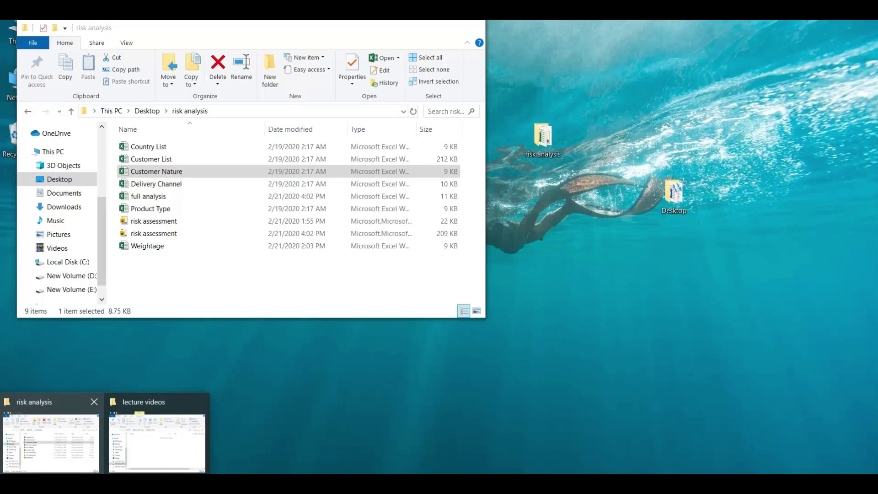
{"action": "left_click", "coordinate": [51, 439]}
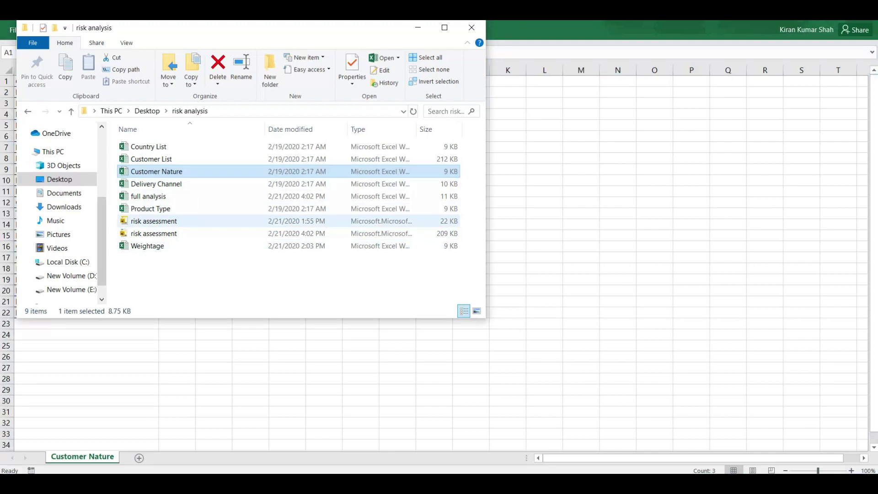
- Open the Country List workbook, select countries A2:A24, then return to the risk analysis folder
{"action": "double_click", "coordinate": [149, 146]}
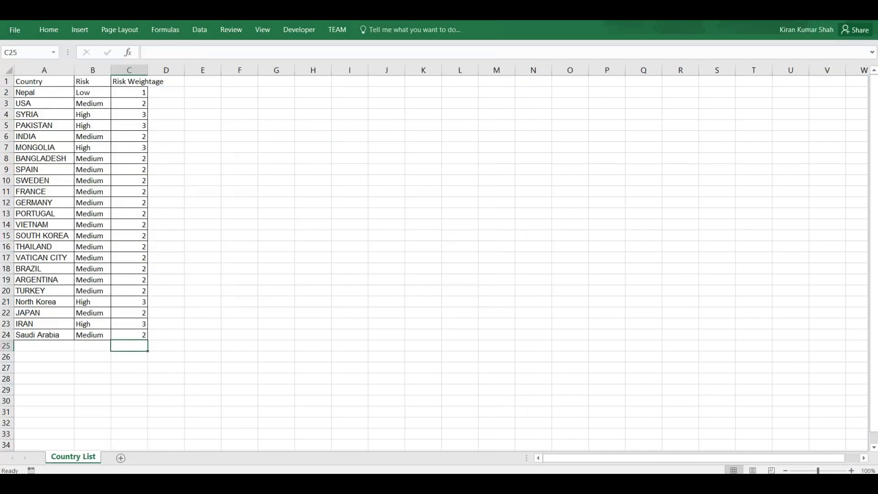
{"action": "left_click_drag", "start_coordinate": [44, 92], "coordinate": [44, 158]}
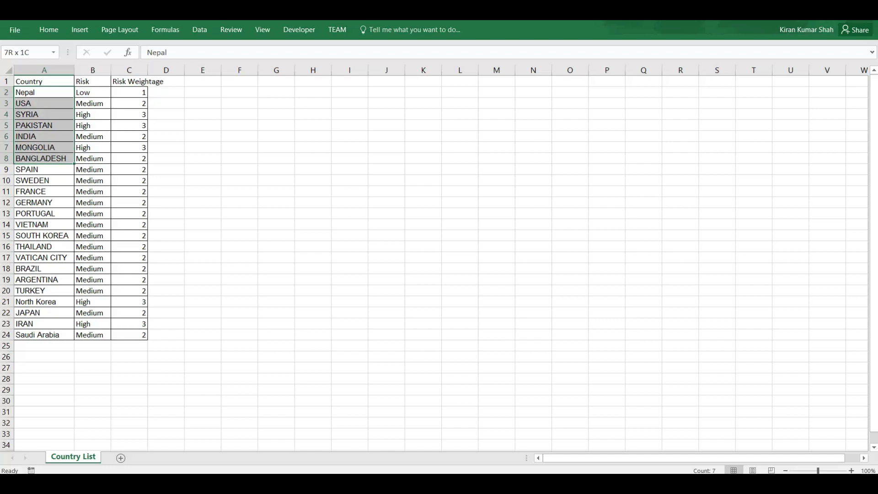
{"action": "left_click_drag", "start_coordinate": [44, 159], "coordinate": [43, 335]}
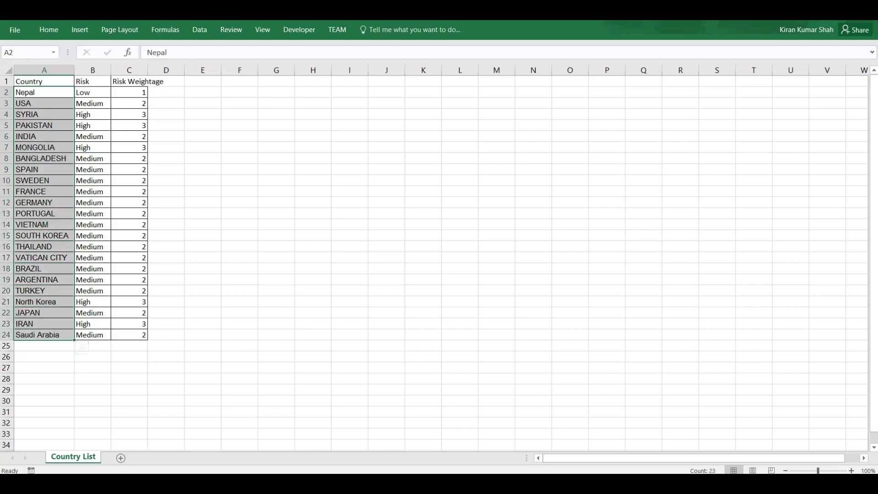
{"action": "left_click", "coordinate": [91, 483]}
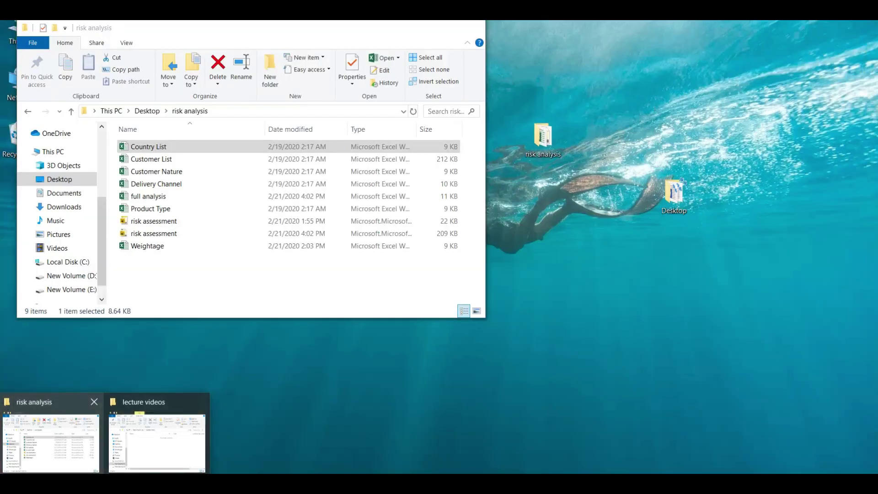
{"action": "left_click", "coordinate": [51, 440]}
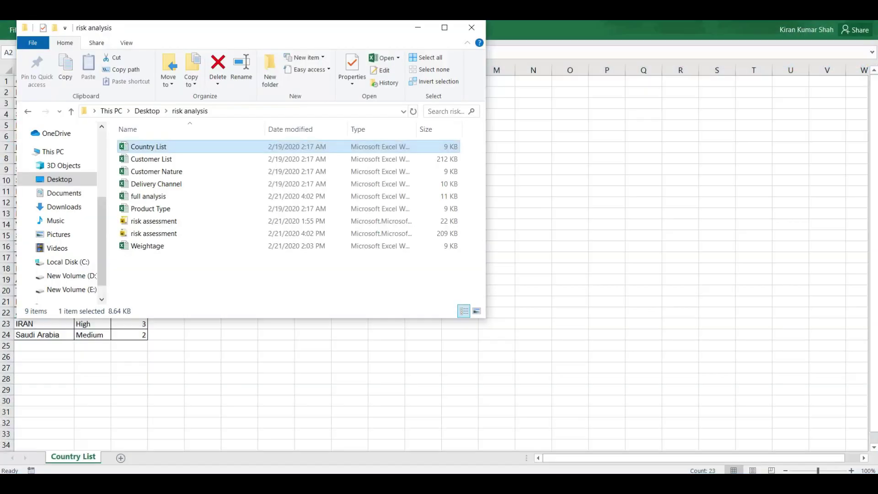
- Open the Delivery Channel workbook, select channel names A2:A9, then return to the risk analysis folder
{"action": "double_click", "coordinate": [156, 183]}
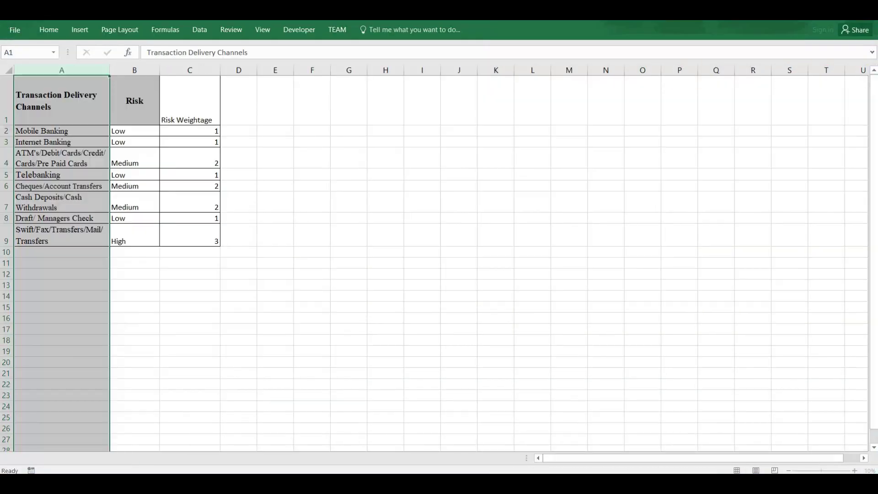
{"action": "left_click", "coordinate": [62, 142]}
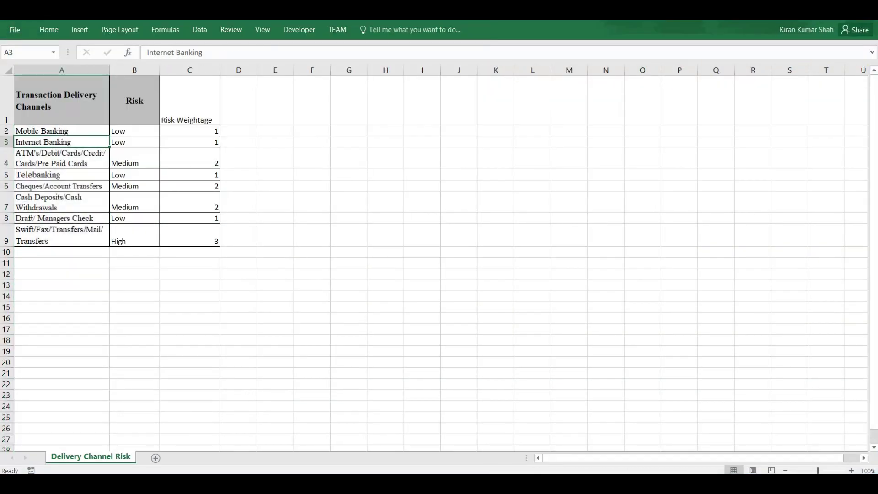
{"action": "key", "text": "Up"}
{"action": "key", "text": "shift+Down"}
{"action": "key", "text": "shift+Down"}
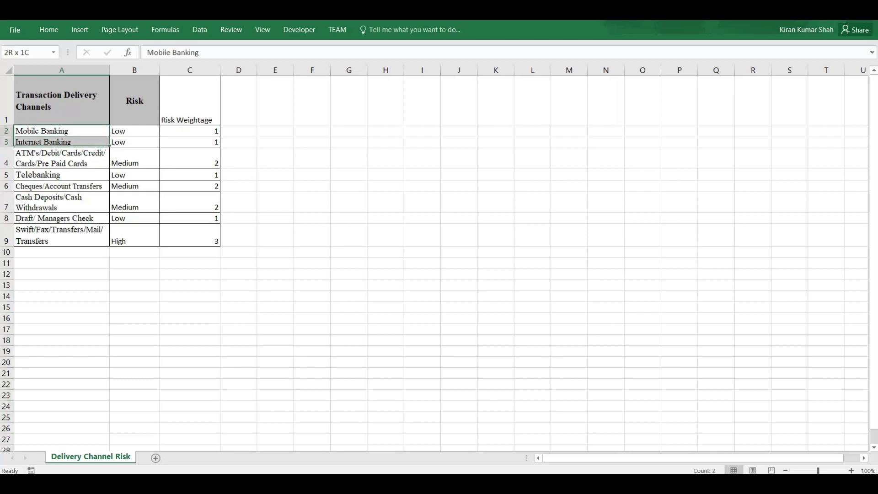
{"action": "left_click_drag", "start_coordinate": [62, 163], "coordinate": [61, 207]}
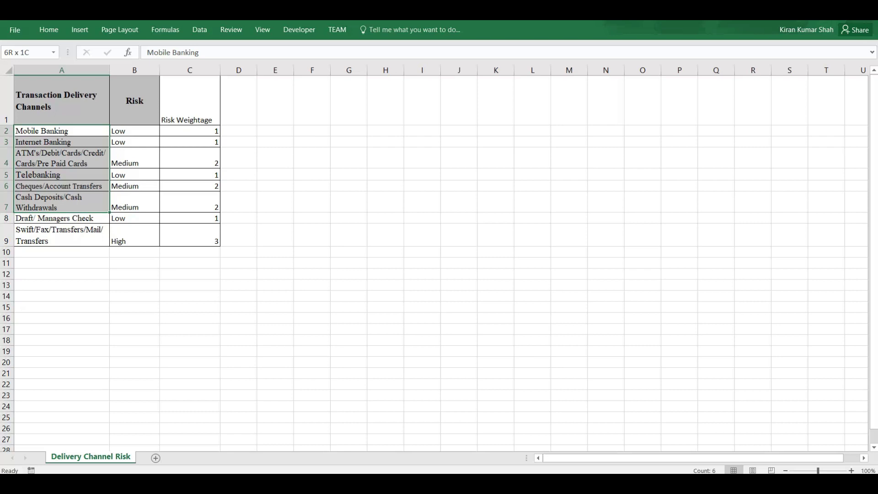
{"action": "left_click_drag", "start_coordinate": [62, 207], "coordinate": [62, 238]}
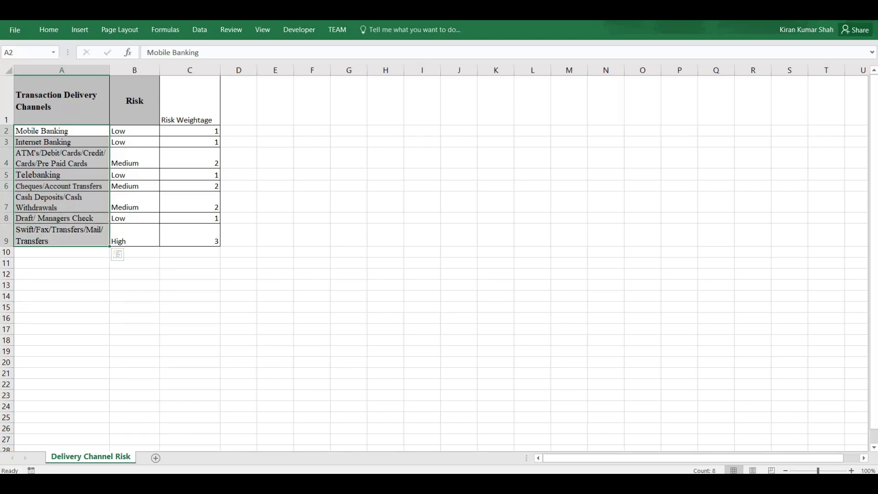
{"action": "left_click", "coordinate": [135, 131]}
{"action": "left_click", "coordinate": [94, 483]}
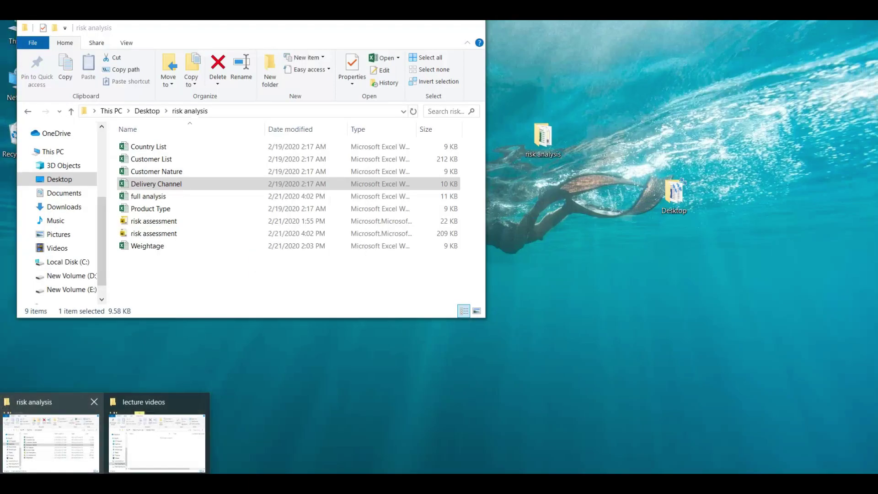
{"action": "left_click", "coordinate": [51, 439]}
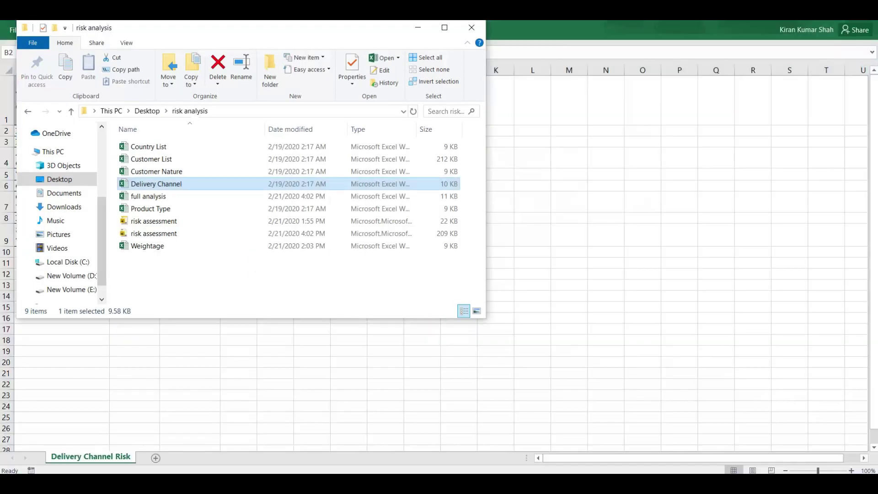
- Open the Weightage workbook, select the Low, Medium and High labels, then launch Power BI Desktop
{"action": "double_click", "coordinate": [150, 246]}
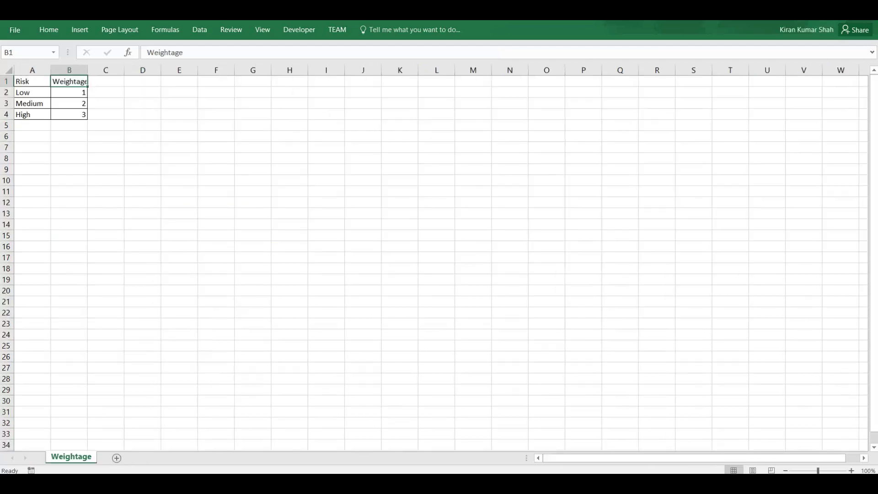
{"action": "left_click_drag", "start_coordinate": [32, 81], "coordinate": [32, 104]}
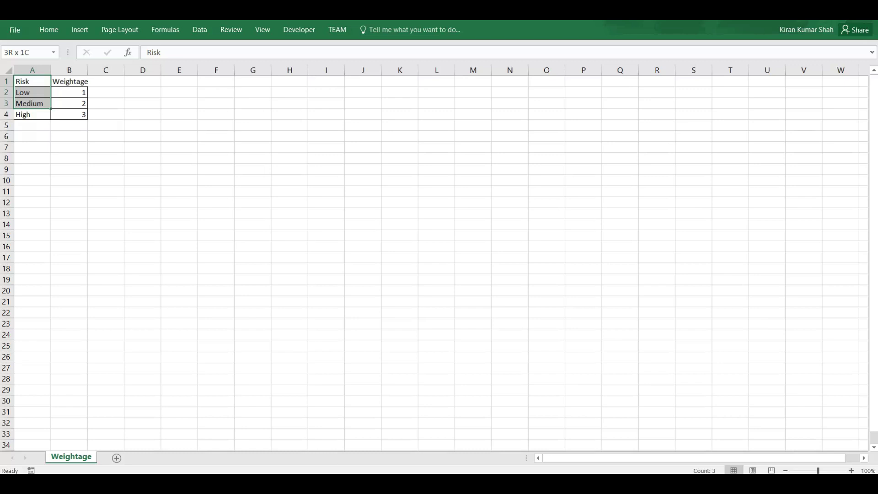
{"action": "left_click_drag", "start_coordinate": [32, 103], "coordinate": [32, 104]}
{"action": "left_click", "coordinate": [69, 81]}
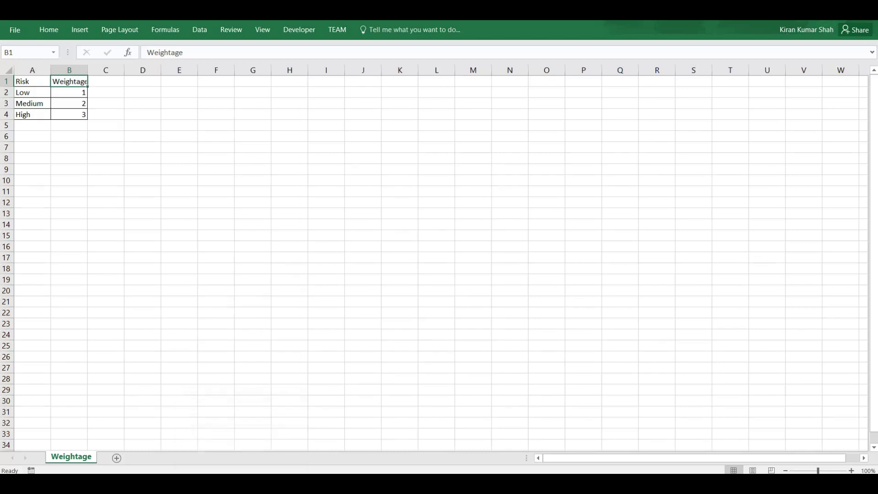
{"action": "left_click", "coordinate": [241, 484]}
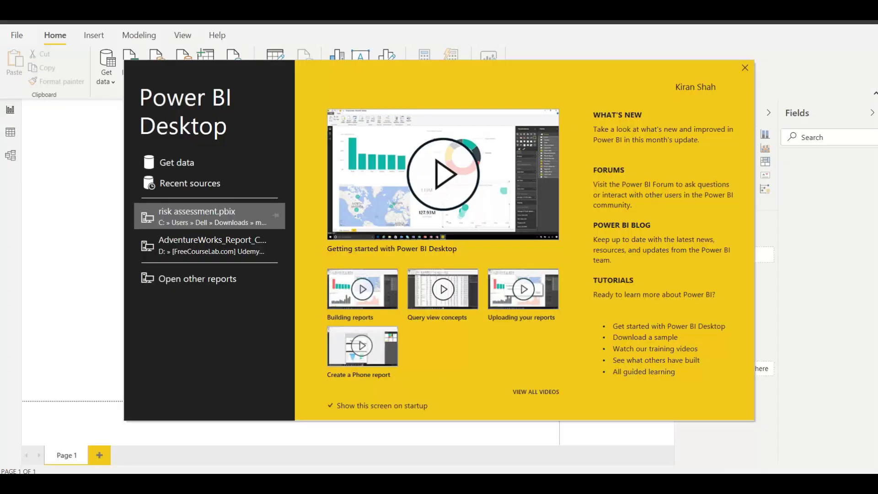
- Import the Country List table from Desktop > risk analysis > Country List via Get data > Excel
{"action": "left_click", "coordinate": [209, 216]}
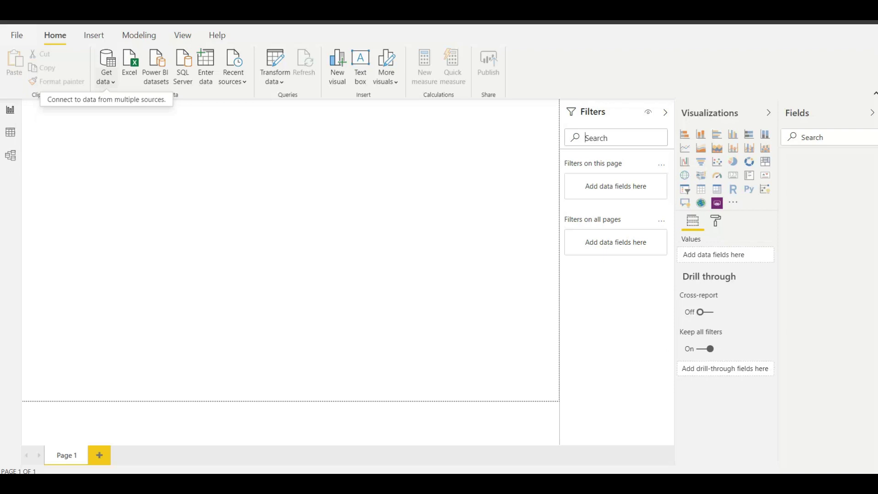
{"action": "left_click", "coordinate": [106, 78]}
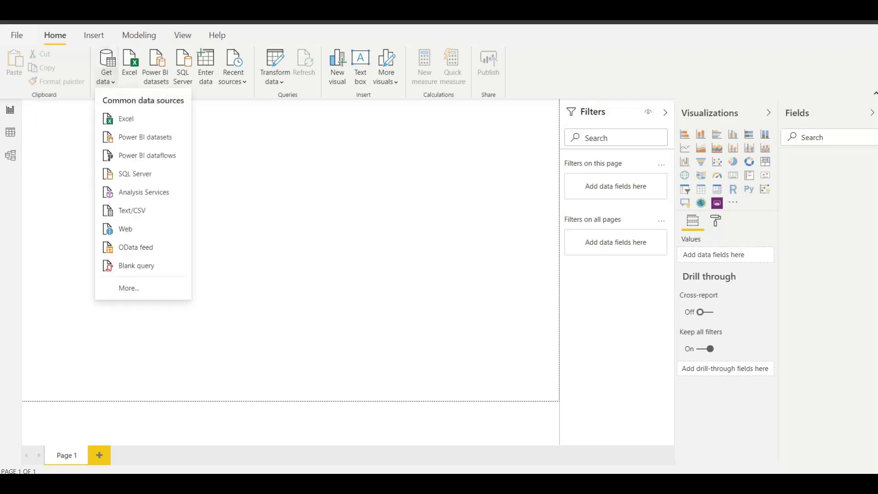
{"action": "left_click", "coordinate": [126, 118]}
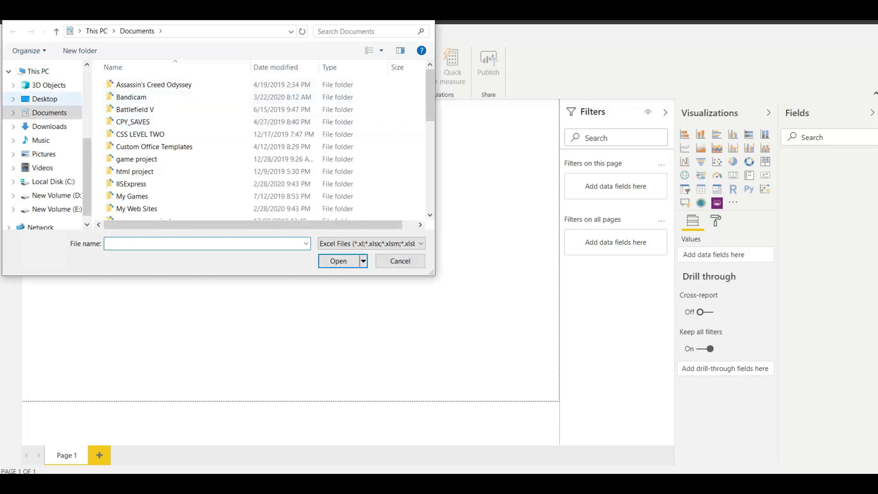
{"action": "left_click", "coordinate": [44, 99]}
{"action": "double_click", "coordinate": [133, 97]}
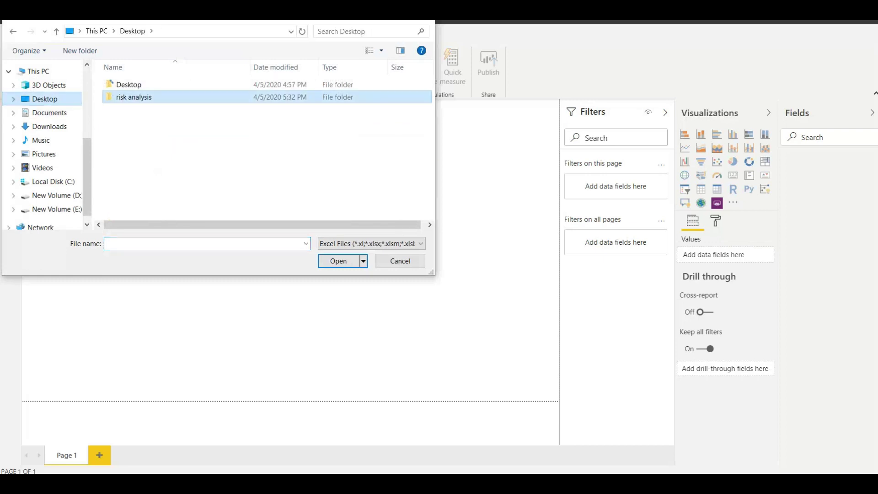
{"action": "left_click", "coordinate": [133, 84]}
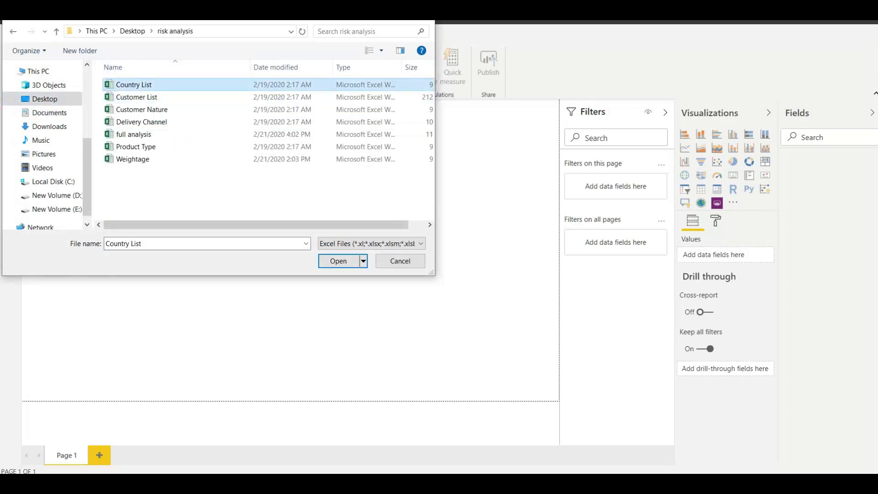
{"action": "key", "text": "Return"}
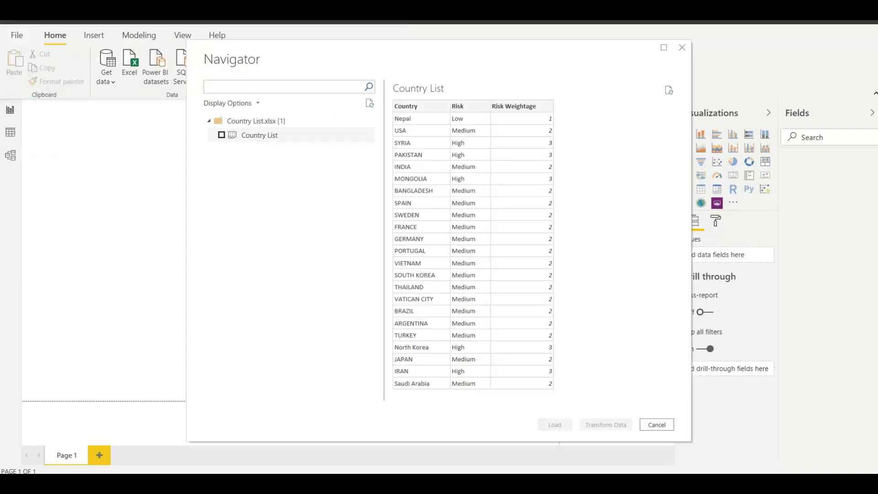
{"action": "left_click", "coordinate": [222, 134]}
{"action": "left_click", "coordinate": [555, 425]}
{"action": "left_click", "coordinate": [10, 132]}
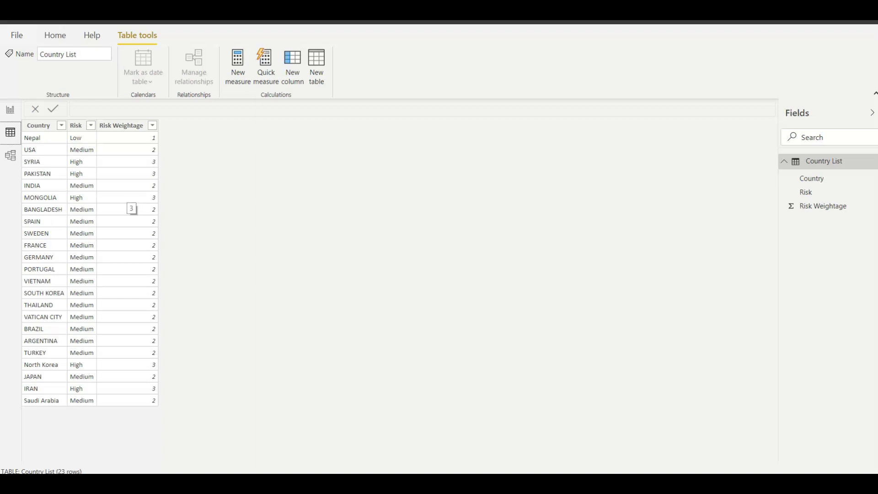
- Bring the risk analysis File Explorer window in front of Power BI Desktop
{"action": "left_click", "coordinate": [92, 484]}
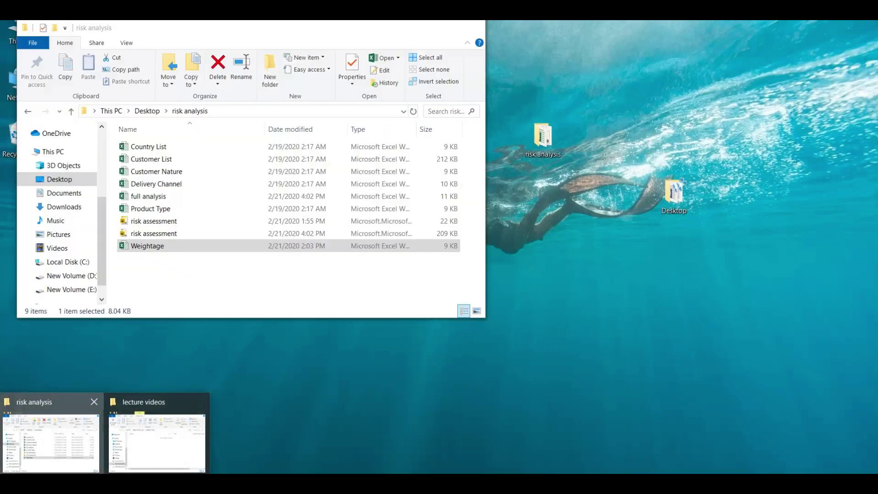
{"action": "left_click", "coordinate": [50, 442]}
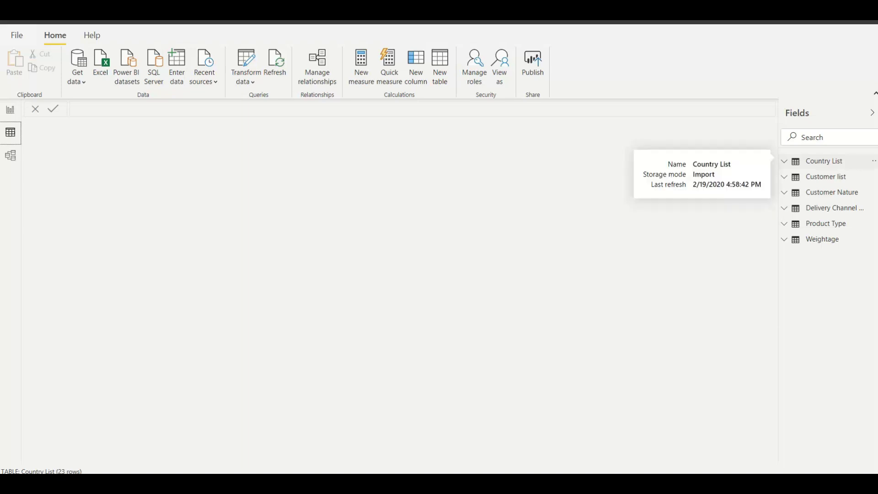
- Browse the Country List, Customer list, Customer Nature and Delivery Channel Risk data, then show Model view
{"action": "left_click", "coordinate": [824, 161]}
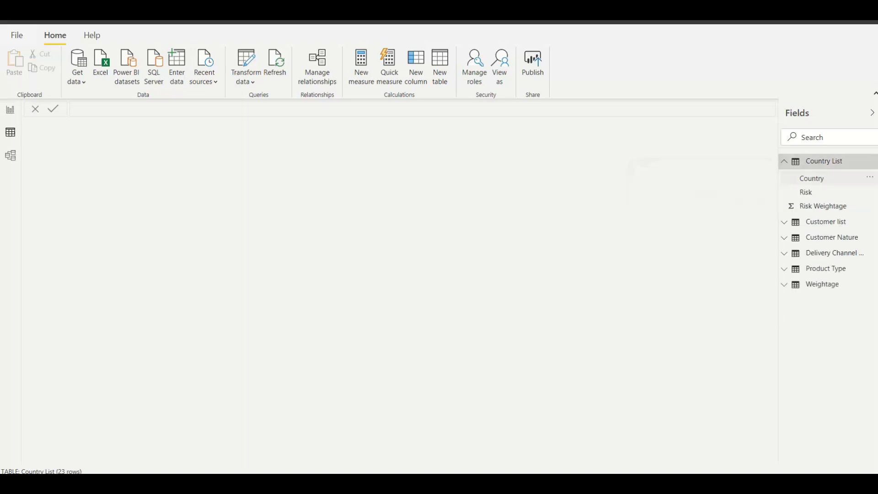
{"action": "left_click", "coordinate": [812, 178]}
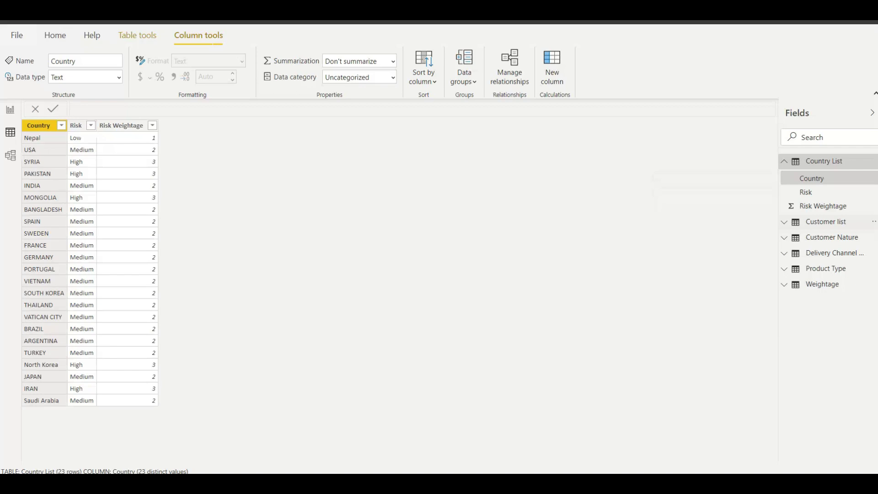
{"action": "left_click", "coordinate": [825, 222]}
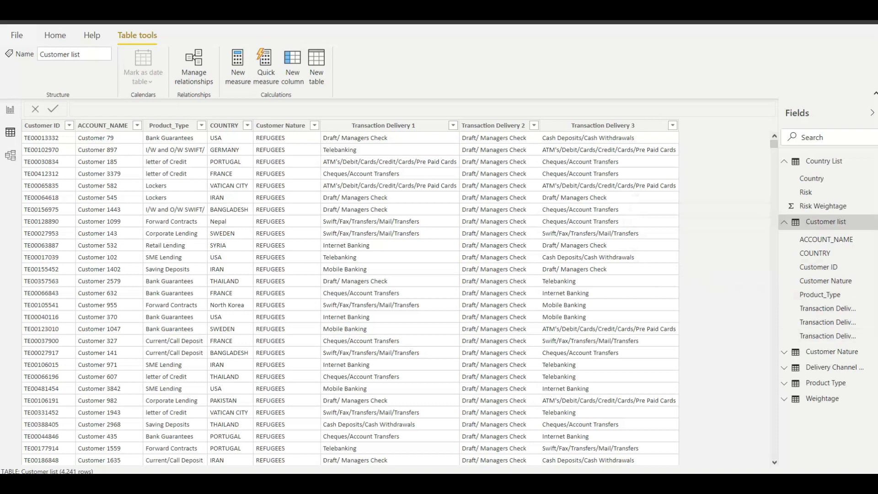
{"action": "left_click", "coordinate": [832, 352]}
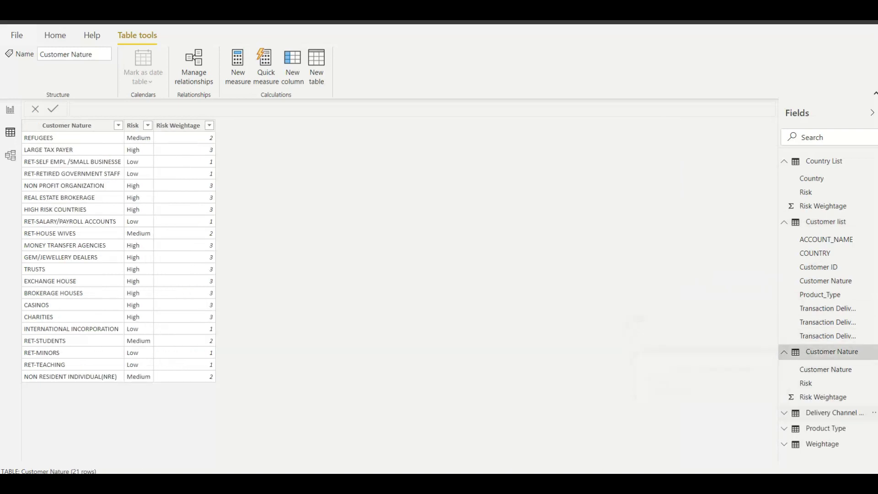
{"action": "left_click", "coordinate": [832, 413]}
{"action": "left_click", "coordinate": [10, 156]}
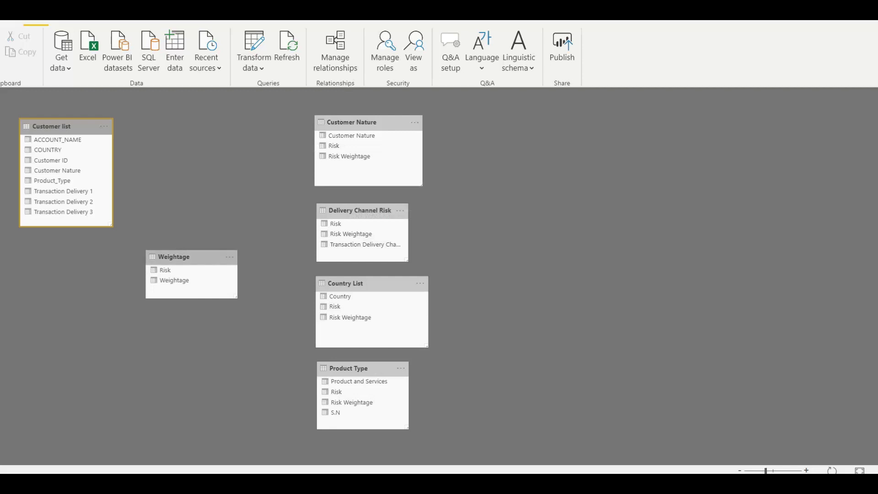
- Relate Customer Nature to Customer list, and Customer Nature's Risk to Weightage's Risk
{"action": "left_click_drag", "start_coordinate": [181, 257], "coordinate": [190, 255]}
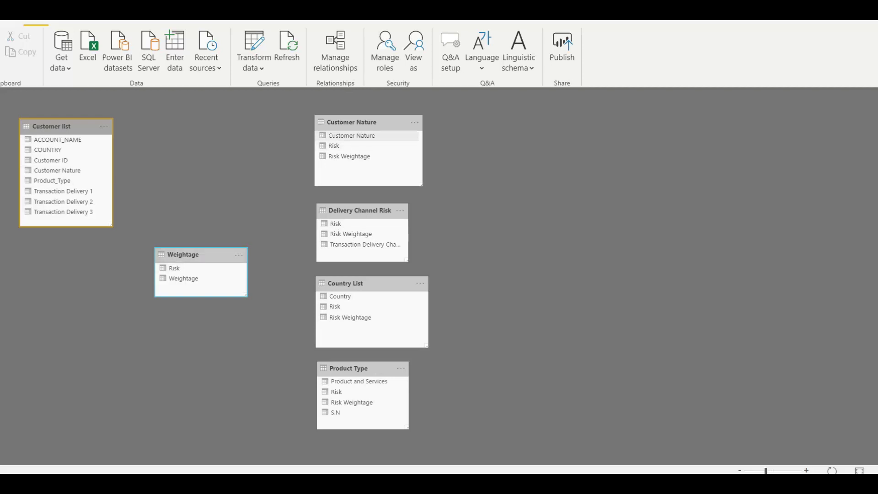
{"action": "left_click", "coordinate": [351, 136]}
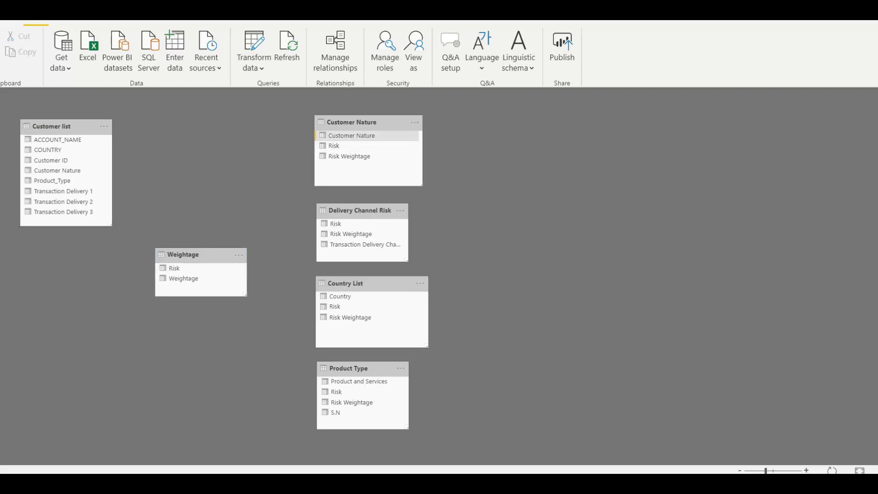
{"action": "left_click_drag", "start_coordinate": [351, 136], "coordinate": [40, 167]}
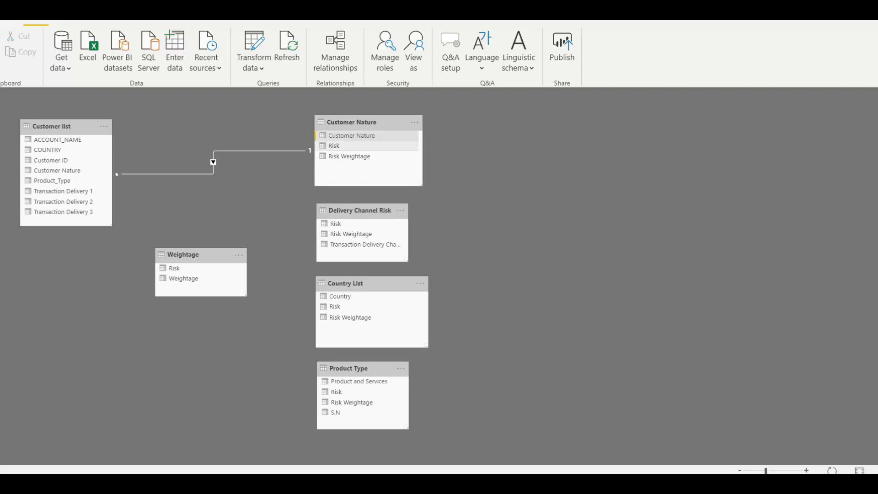
{"action": "left_click", "coordinate": [334, 146]}
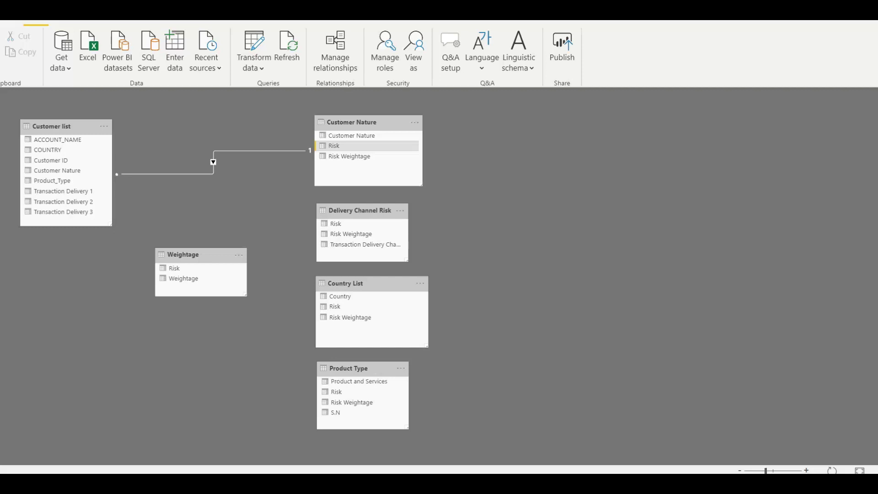
{"action": "left_click_drag", "start_coordinate": [334, 146], "coordinate": [178, 269]}
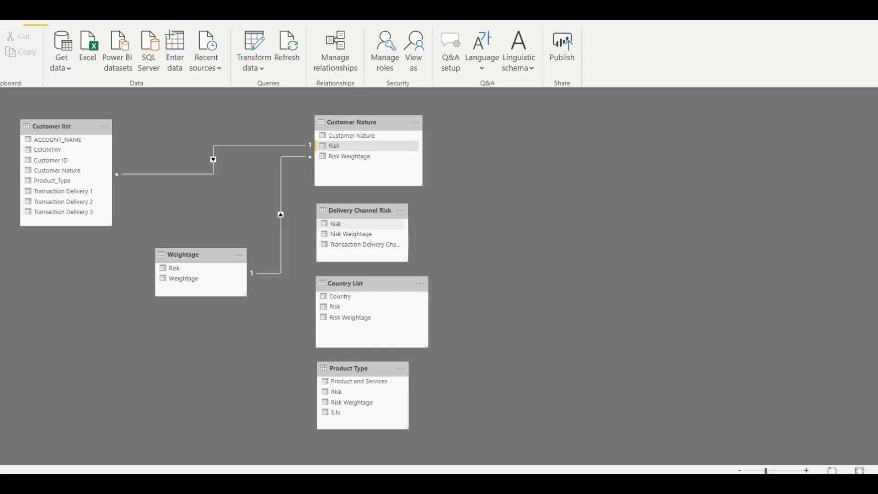
- Link Delivery Channel Risk to Weightage and the delivery channels to Customer list's transaction fields
{"action": "left_click_drag", "start_coordinate": [336, 223], "coordinate": [183, 268]}
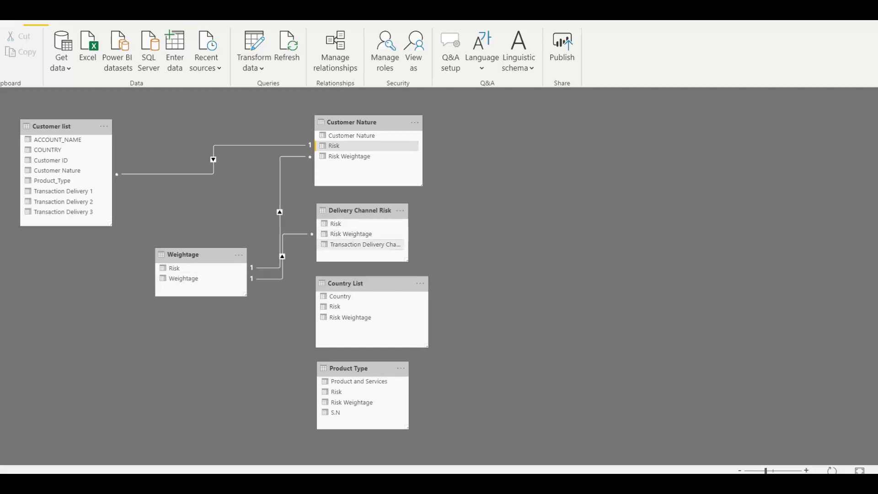
{"action": "left_click_drag", "start_coordinate": [365, 245], "coordinate": [63, 191]}
{"action": "left_click_drag", "start_coordinate": [365, 245], "coordinate": [63, 202]}
{"action": "left_click_drag", "start_coordinate": [364, 245], "coordinate": [63, 212]}
{"action": "left_click_drag", "start_coordinate": [351, 234], "coordinate": [201, 272]}
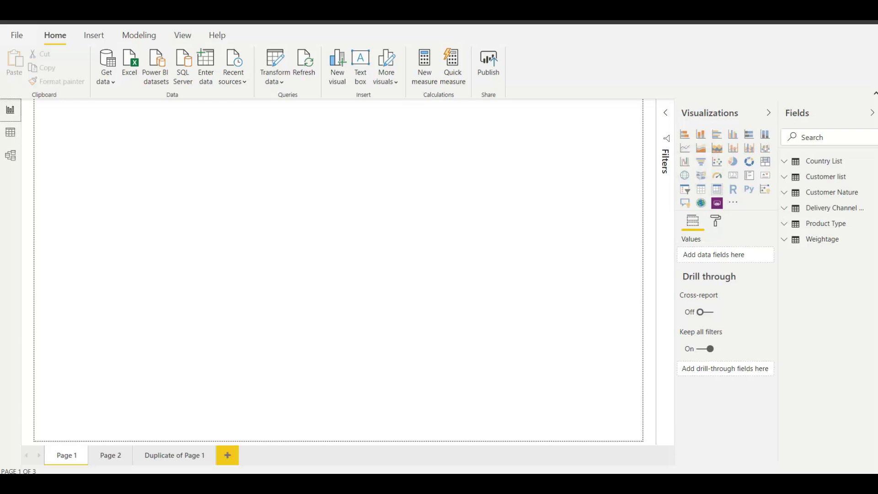
- Add a matrix of Count of Customer ID by Customer Nature, enlarged to show every row
{"action": "left_click", "coordinate": [717, 189]}
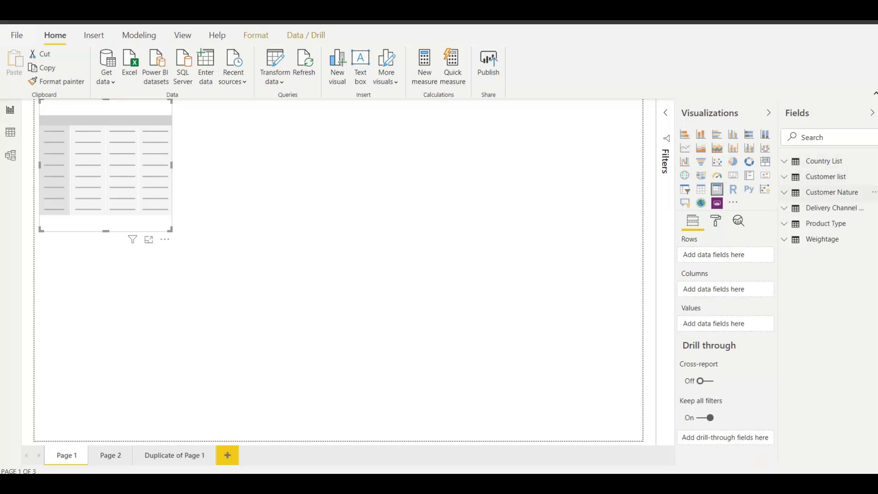
{"action": "left_click", "coordinate": [832, 192]}
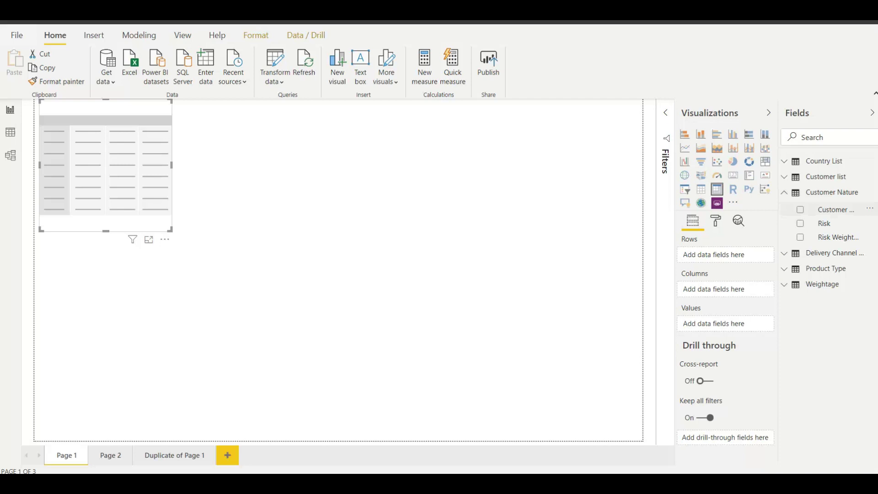
{"action": "left_click", "coordinate": [801, 210]}
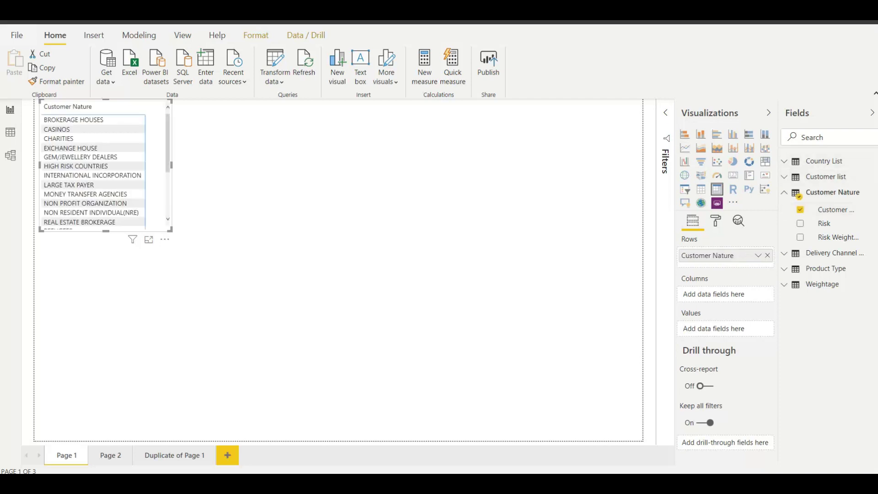
{"action": "left_click", "coordinate": [826, 176]}
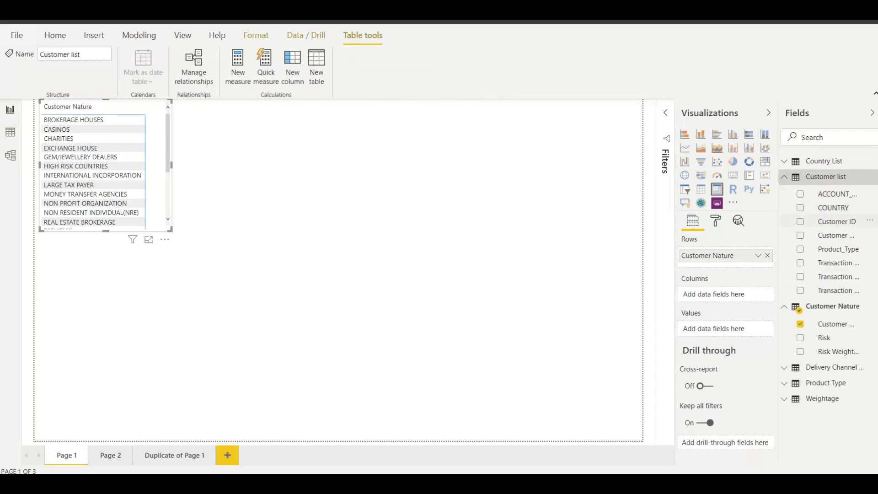
{"action": "left_click_drag", "start_coordinate": [837, 222], "coordinate": [705, 330]}
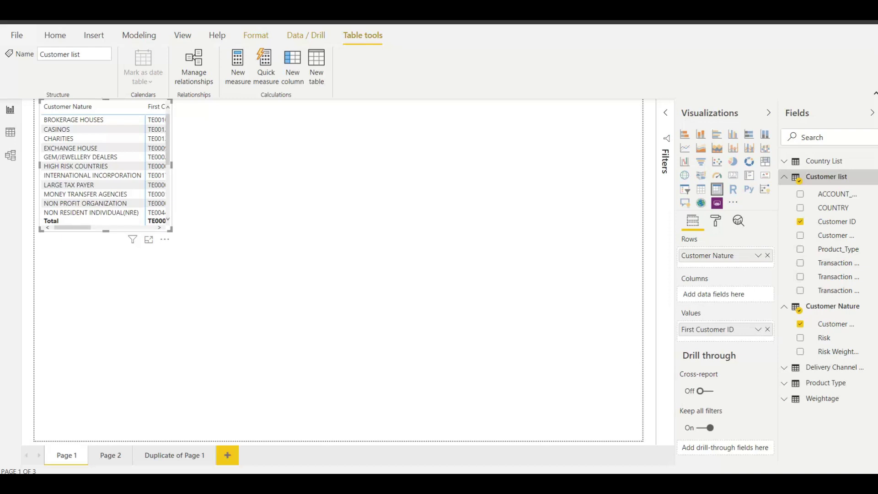
{"action": "left_click", "coordinate": [758, 329]}
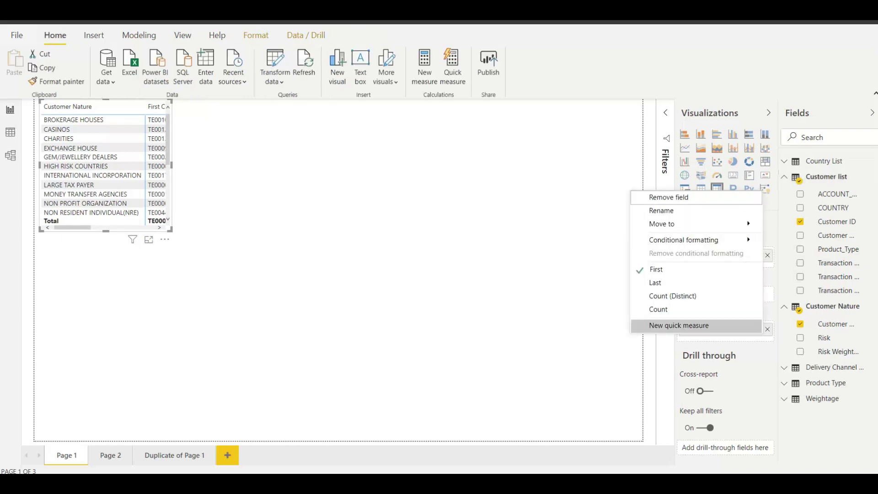
{"action": "left_click", "coordinate": [658, 309]}
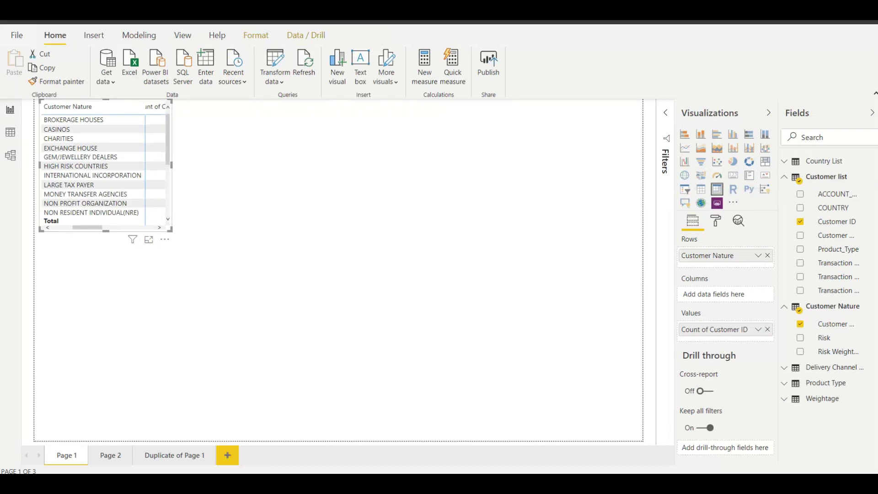
{"action": "left_click_drag", "start_coordinate": [171, 229], "coordinate": [217, 322]}
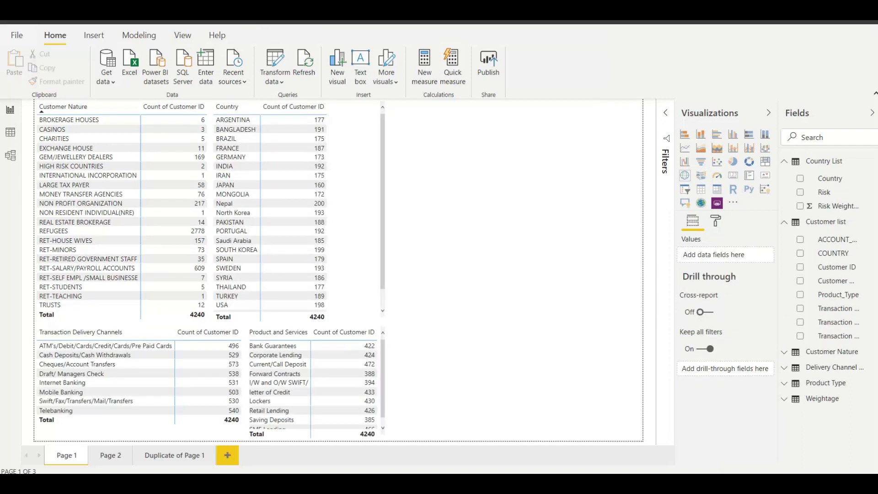
- Add a widened map plotting each Country with bubbles sized by Count of Customer ID
{"action": "left_click", "coordinate": [684, 175]}
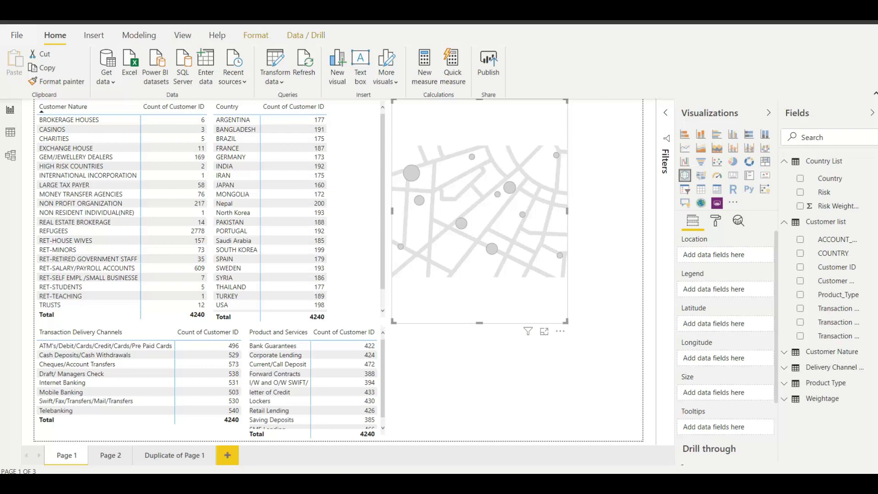
{"action": "left_click_drag", "start_coordinate": [567, 210], "coordinate": [638, 211]}
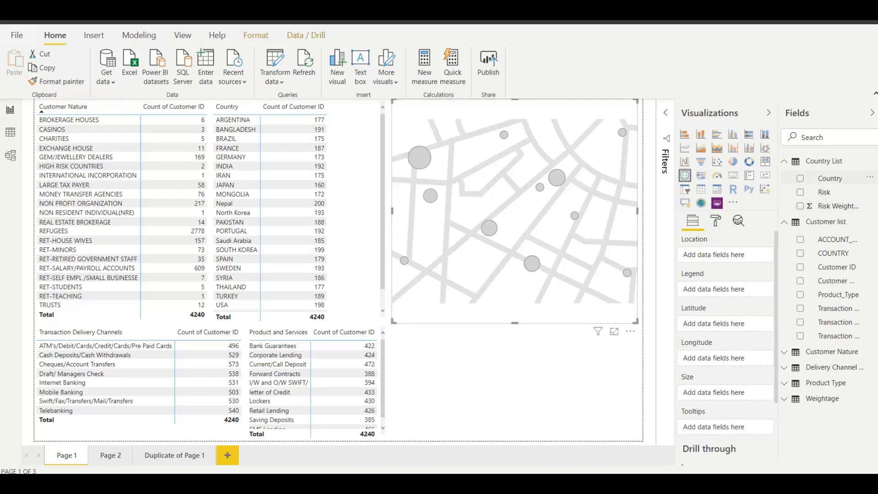
{"action": "left_click", "coordinate": [800, 178]}
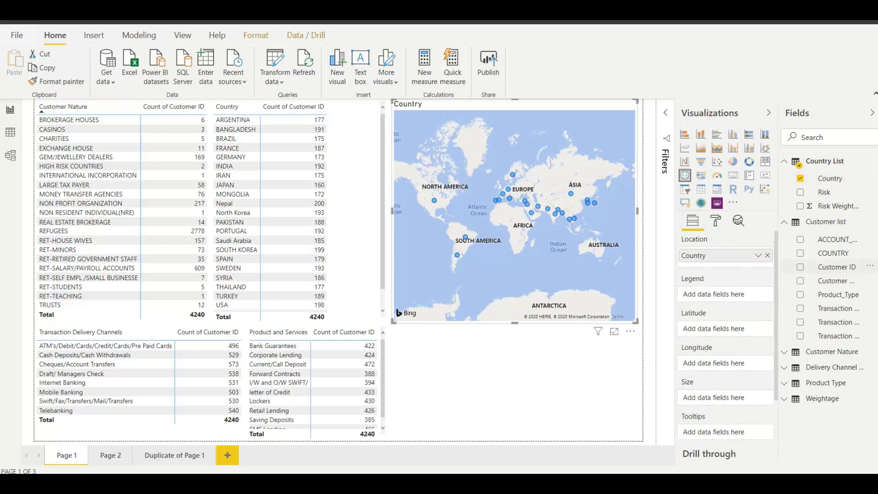
{"action": "left_click_drag", "start_coordinate": [836, 267], "coordinate": [732, 397]}
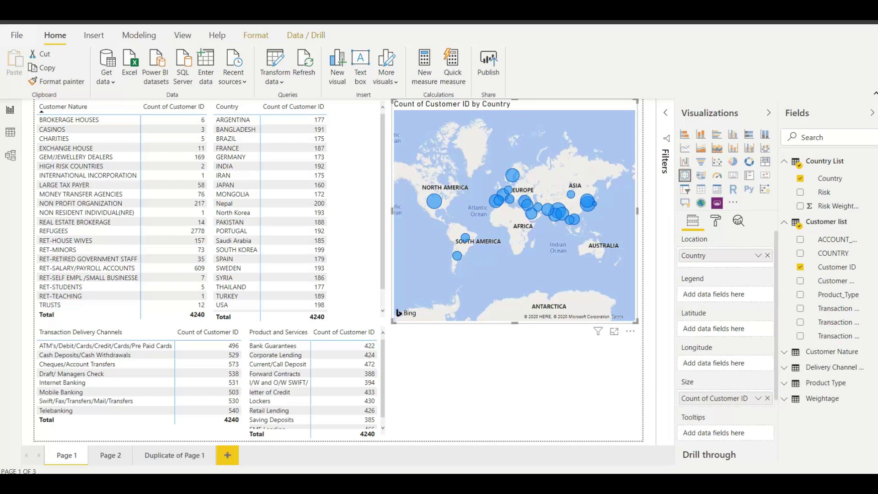
{"action": "mouse_move", "coordinate": [434, 201]}
{"action": "mouse_move", "coordinate": [587, 203]}
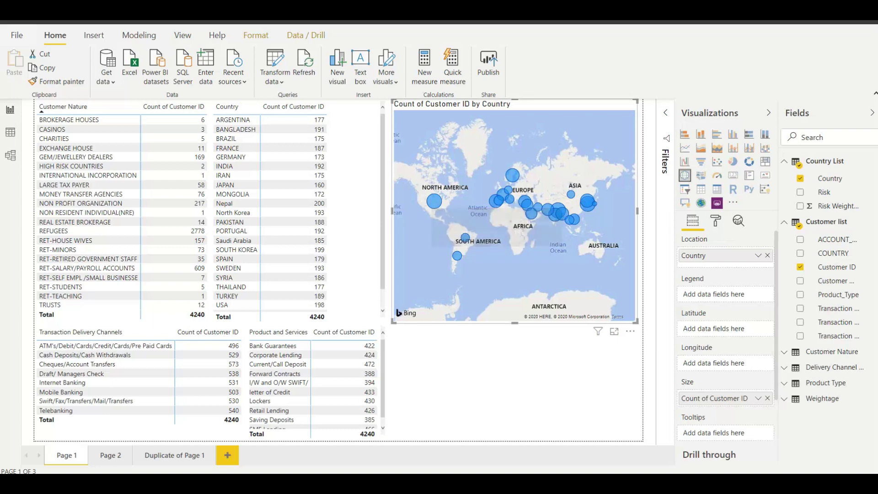
{"action": "left_click", "coordinate": [510, 379]}
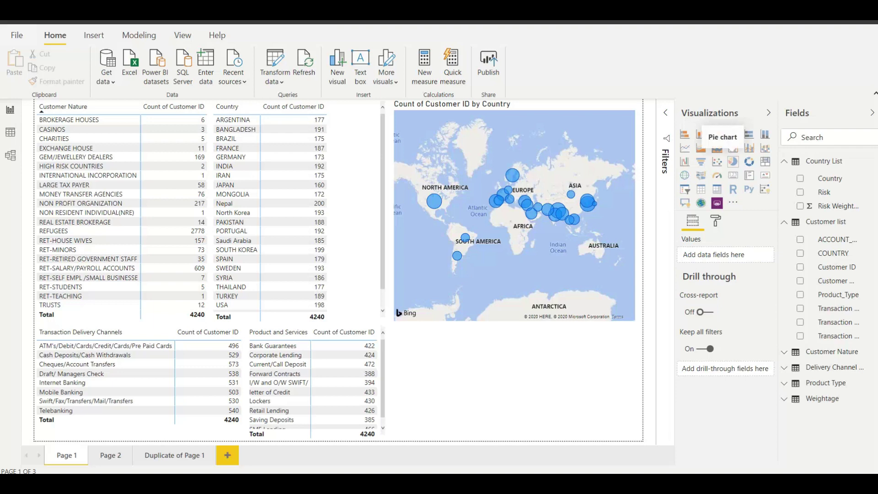
- Add a pie chart below the map, shrinking the map and sizing the pie to fit
{"action": "left_click", "coordinate": [733, 161]}
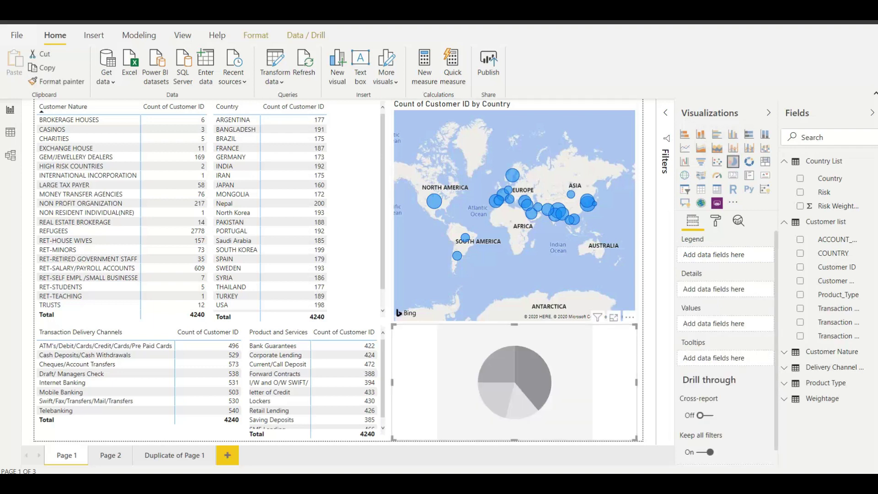
{"action": "left_click", "coordinate": [514, 284]}
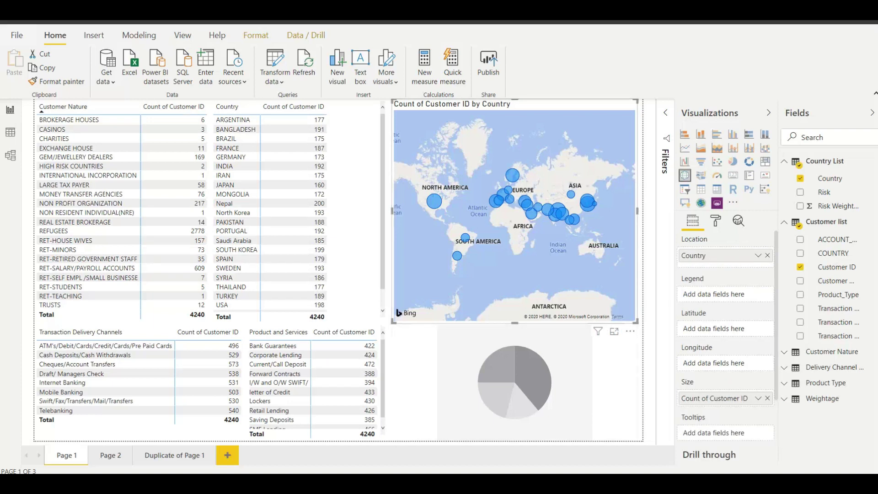
{"action": "left_click_drag", "start_coordinate": [515, 323], "coordinate": [514, 284]}
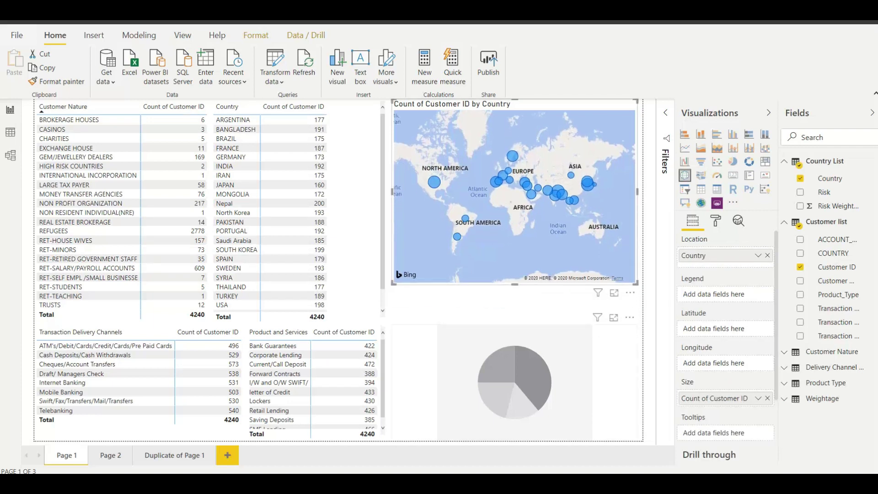
{"action": "left_click", "coordinate": [515, 350]}
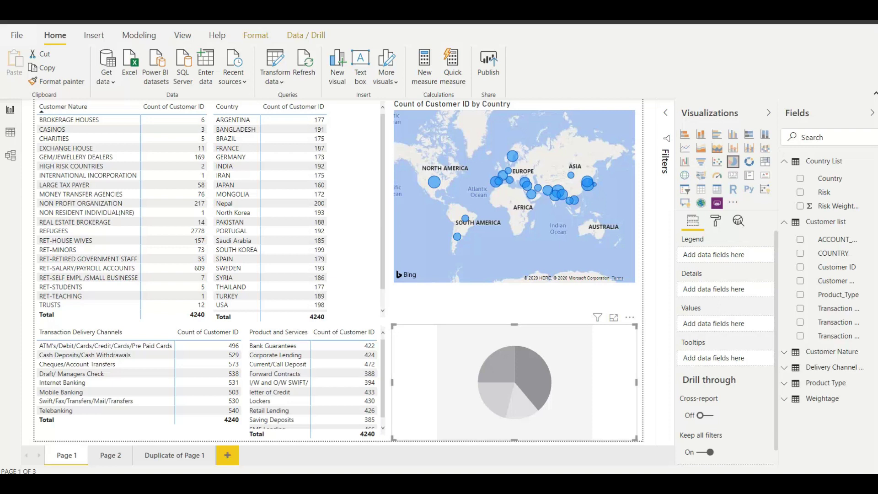
{"action": "left_click_drag", "start_coordinate": [515, 324], "coordinate": [515, 285]}
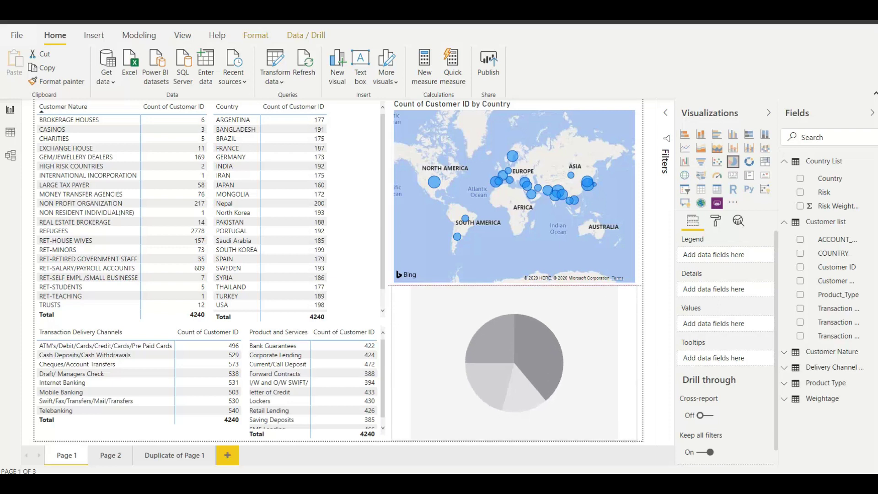
{"action": "right_click", "coordinate": [515, 284]}
{"action": "mouse_move", "coordinate": [549, 317]}
{"action": "left_click", "coordinate": [637, 318]}
{"action": "left_click", "coordinate": [515, 361]}
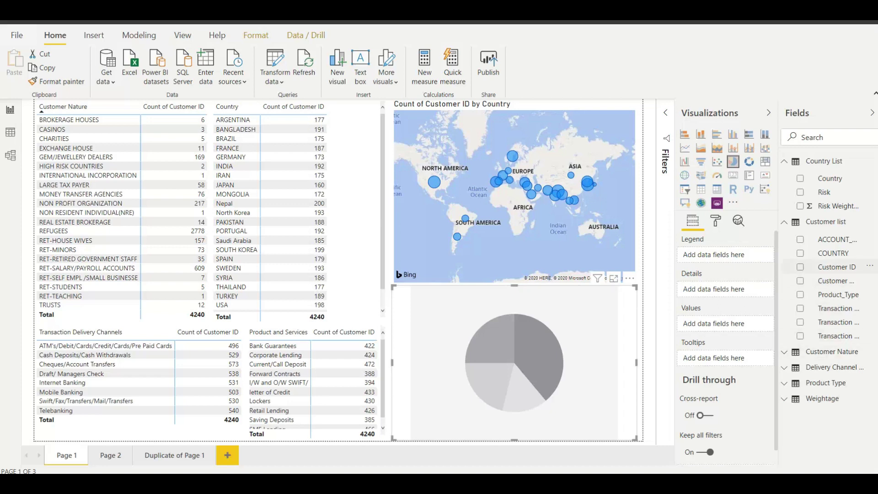
- Make the pie count Customer IDs split by the Weightage table's Risk level
{"action": "left_click", "coordinate": [800, 267]}
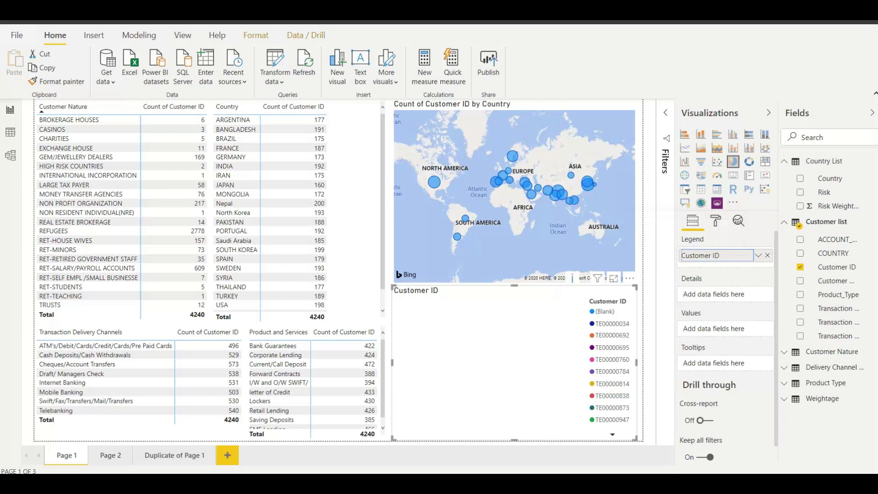
{"action": "left_click_drag", "start_coordinate": [717, 255], "coordinate": [702, 326]}
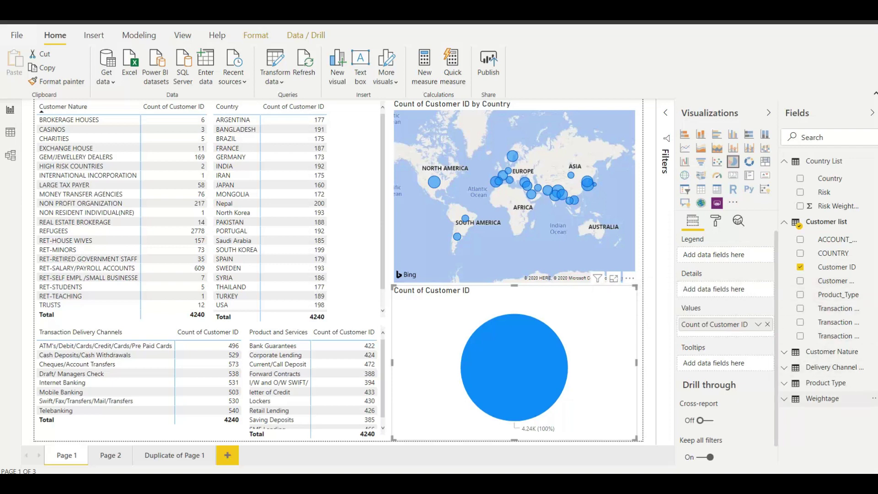
{"action": "left_click", "coordinate": [822, 399]}
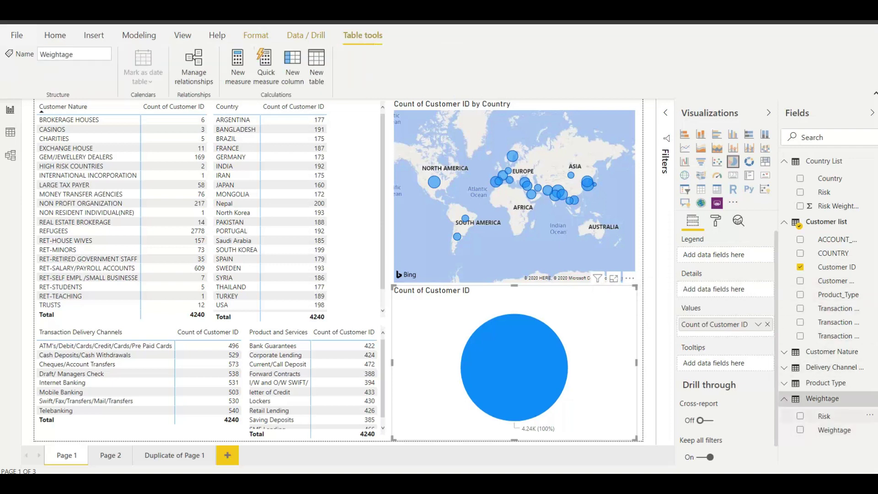
{"action": "left_click", "coordinate": [825, 416]}
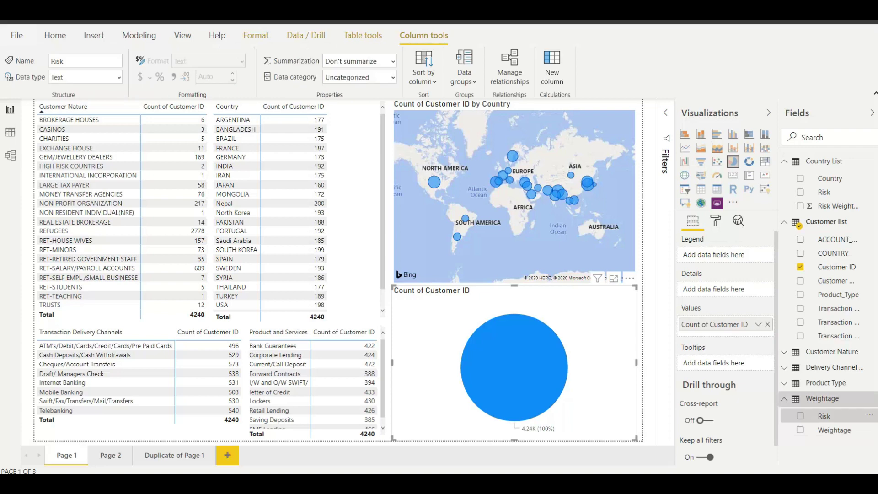
{"action": "left_click", "coordinate": [800, 416]}
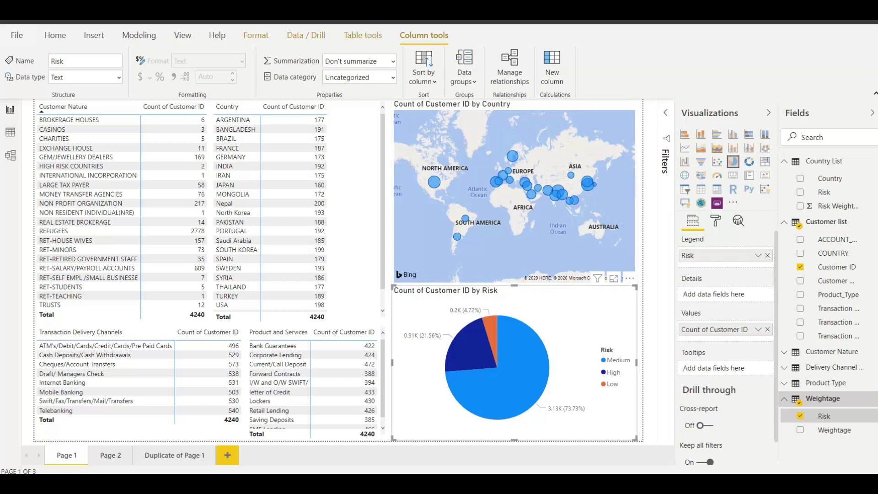
{"action": "mouse_move", "coordinate": [503, 337]}
{"action": "mouse_move", "coordinate": [531, 348]}
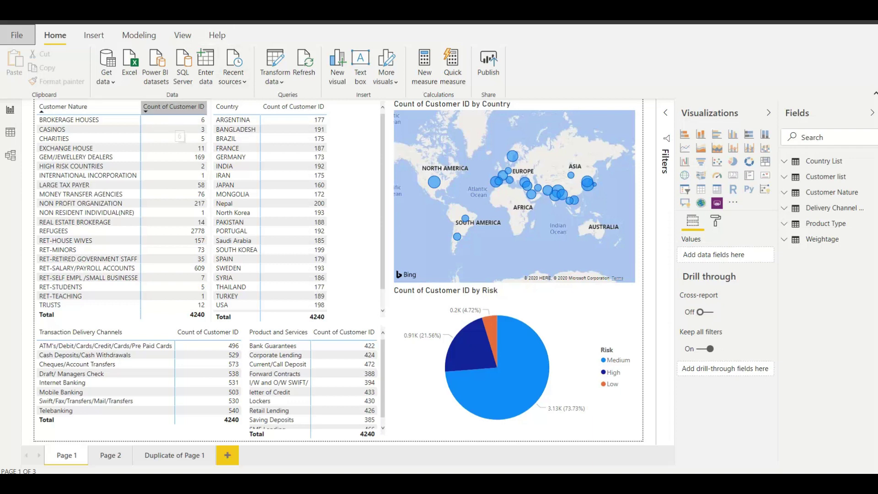
- Sort the Customer Nature matrix by count descending and test the CASINOS cross-filter
{"action": "left_click", "coordinate": [174, 107]}
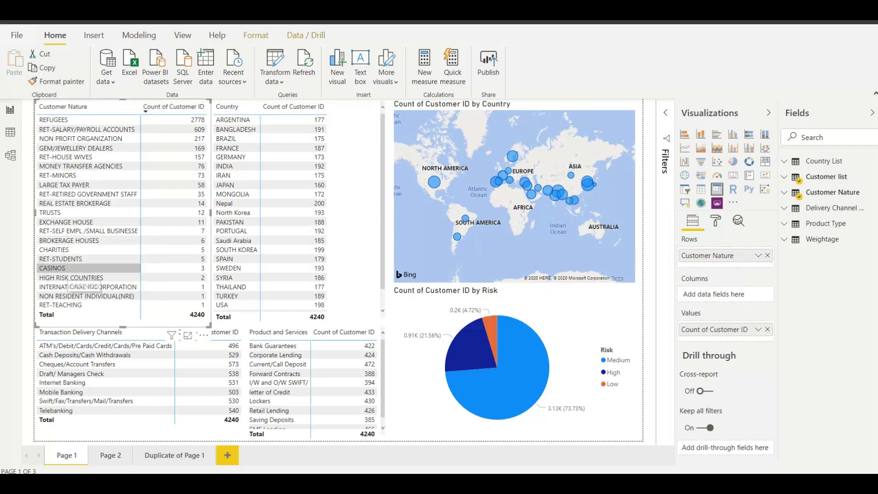
{"action": "left_click", "coordinate": [69, 269]}
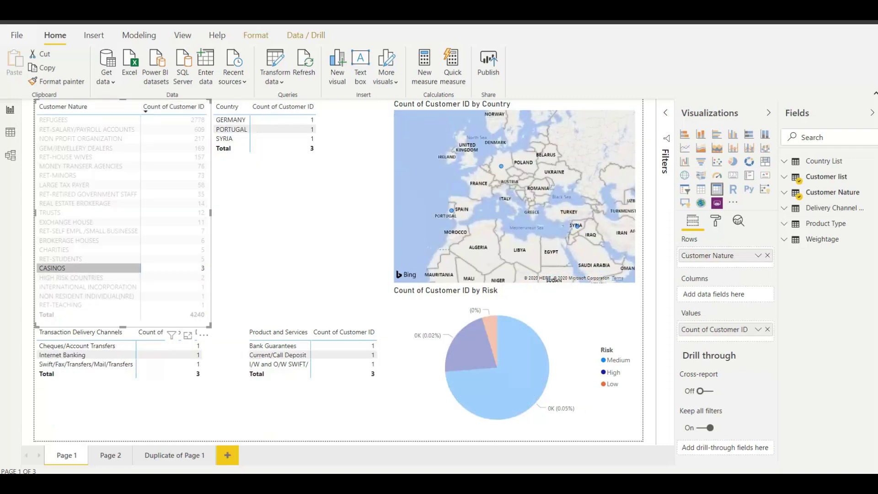
{"action": "left_click", "coordinate": [68, 268]}
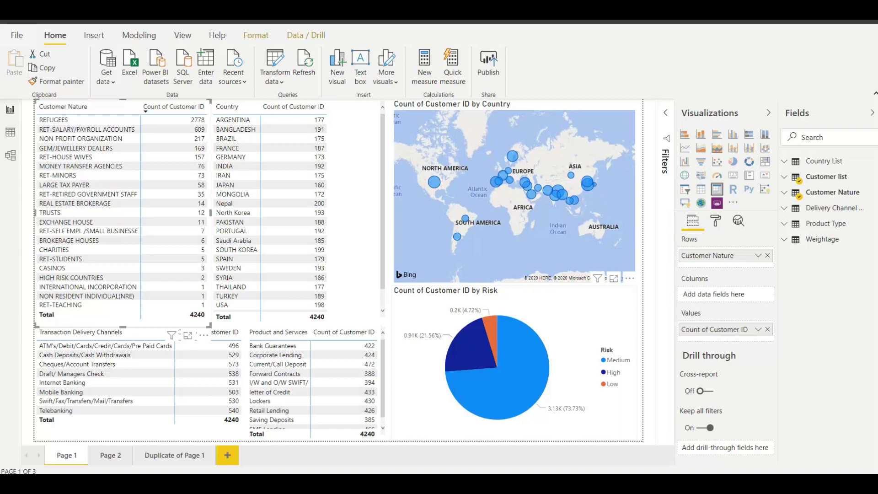
- Filter the report to Medium risk customers, then switch to the blank Page 2
{"action": "left_click", "coordinate": [508, 375]}
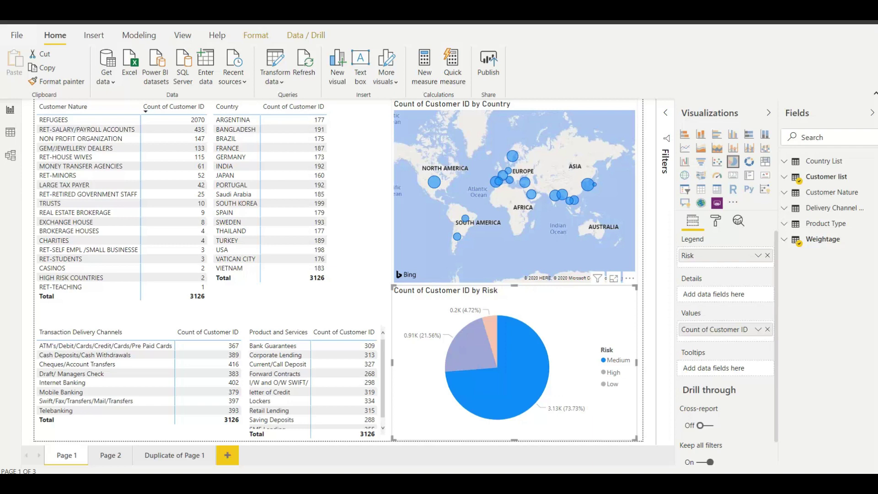
{"action": "left_click", "coordinate": [110, 456]}
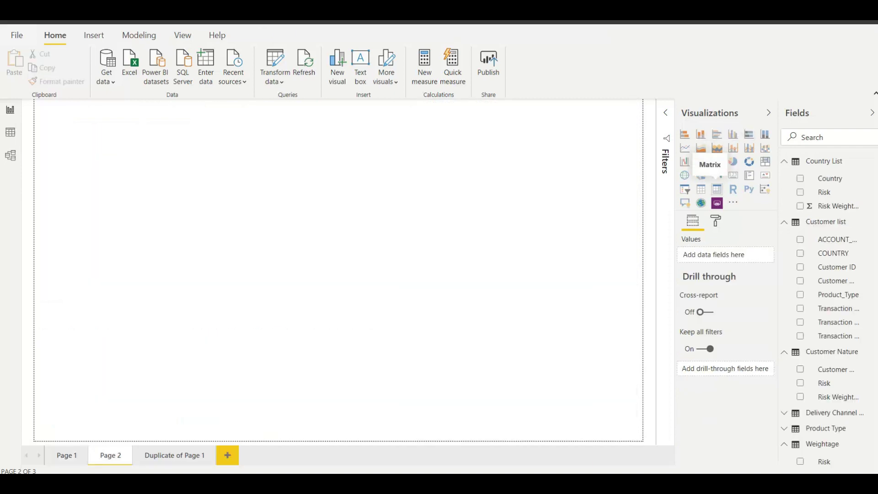
- Add a matrix with rows Country, Customer Nature, Transaction Delivery Channel, Product and Services, counting Customer ID
{"action": "left_click", "coordinate": [717, 188]}
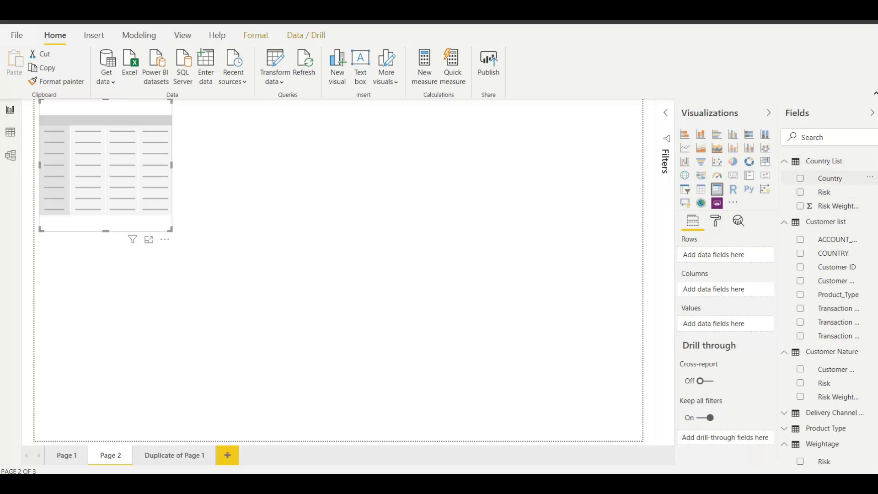
{"action": "left_click_drag", "start_coordinate": [830, 178], "coordinate": [714, 254]}
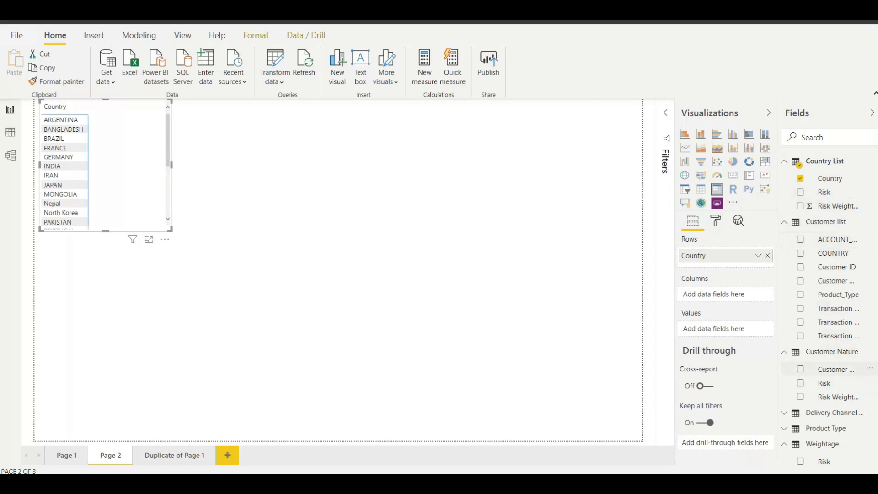
{"action": "left_click_drag", "start_coordinate": [836, 370], "coordinate": [715, 269]}
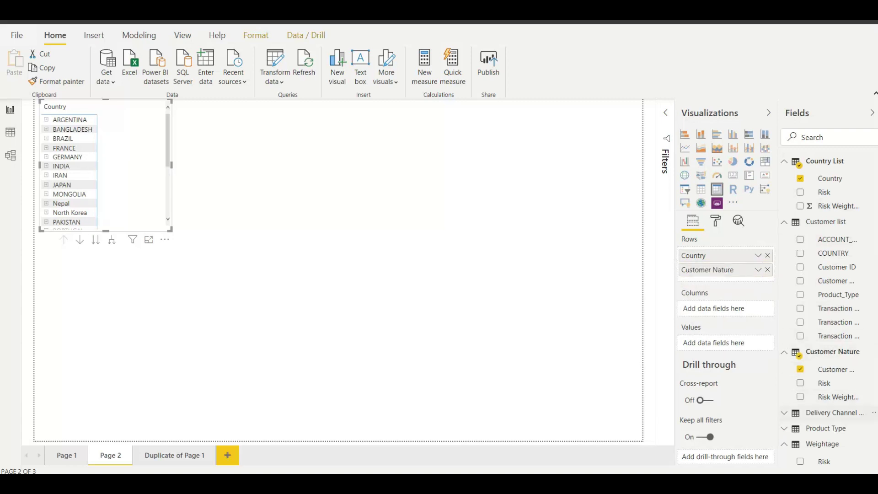
{"action": "left_click", "coordinate": [784, 413]}
{"action": "left_click_drag", "start_coordinate": [838, 458], "coordinate": [718, 281]}
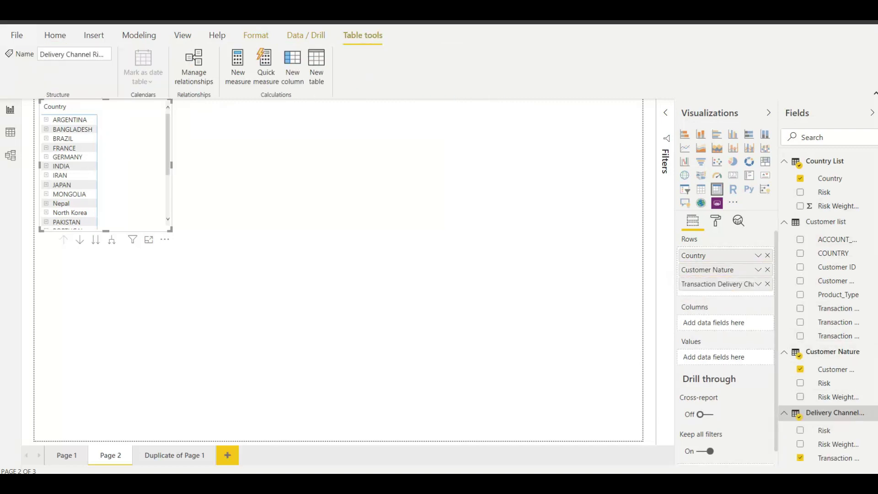
{"action": "scroll", "coordinate": [828, 426], "scroll_direction": "down", "scroll_amount": 2}
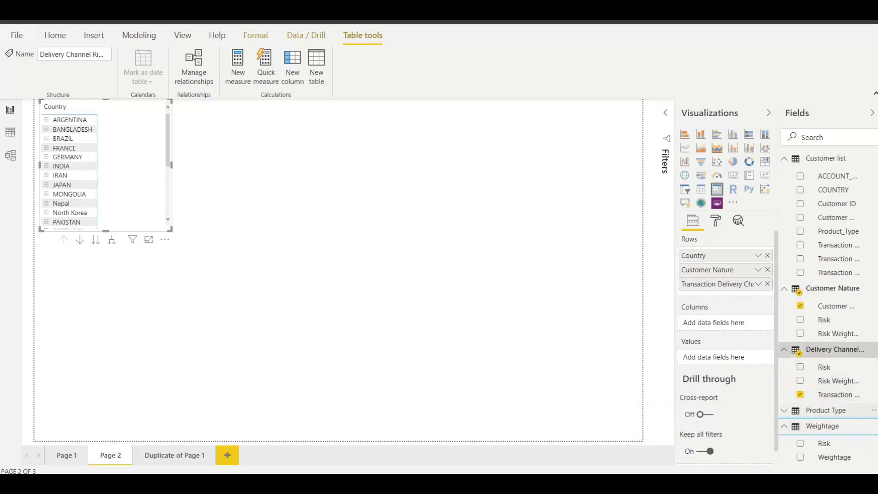
{"action": "left_click", "coordinate": [784, 411]}
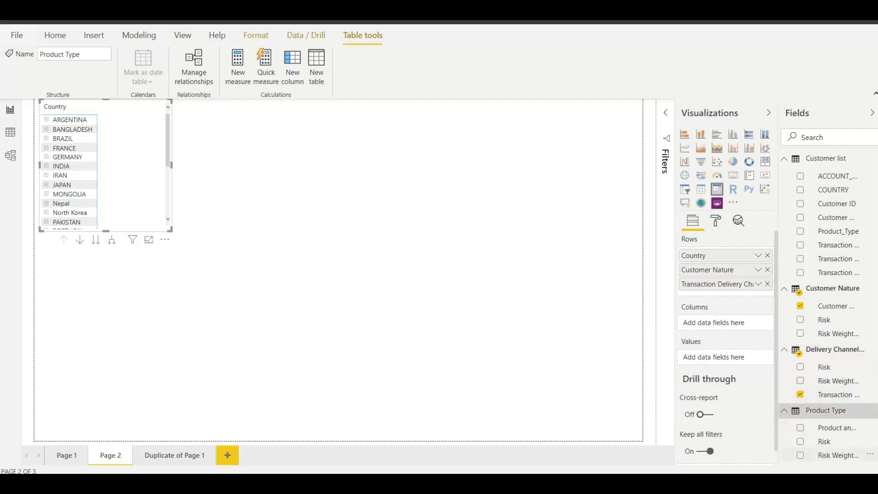
{"action": "left_click_drag", "start_coordinate": [836, 427], "coordinate": [736, 291]}
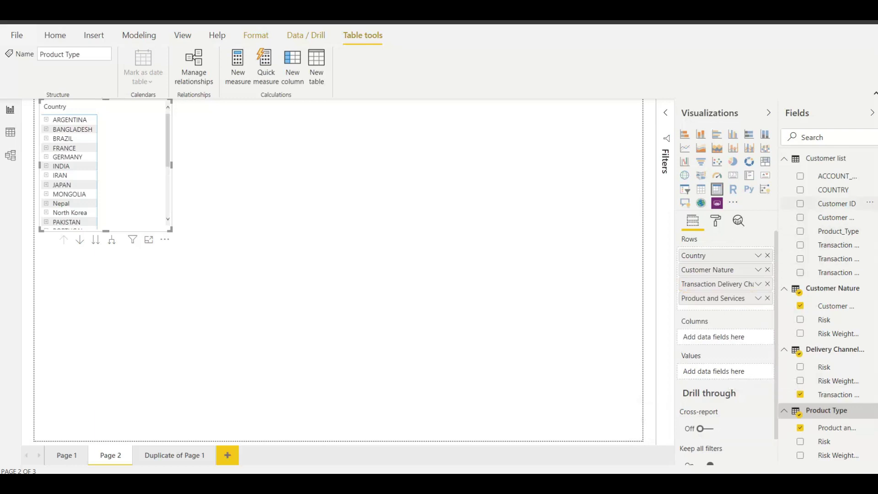
{"action": "left_click_drag", "start_coordinate": [837, 204], "coordinate": [722, 371]}
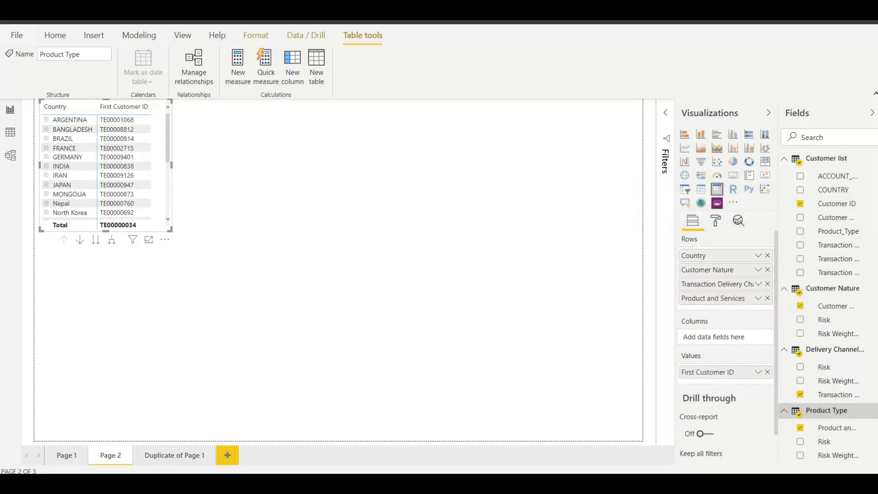
{"action": "left_click", "coordinate": [758, 372]}
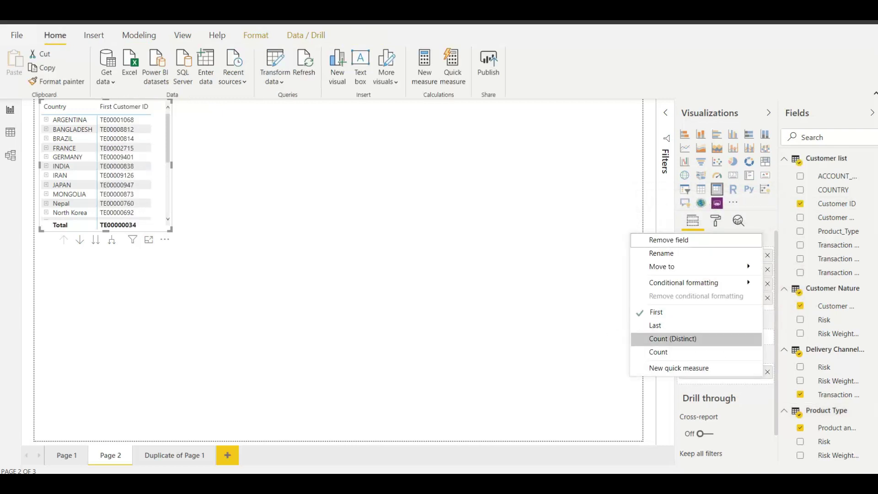
{"action": "left_click", "coordinate": [659, 352]}
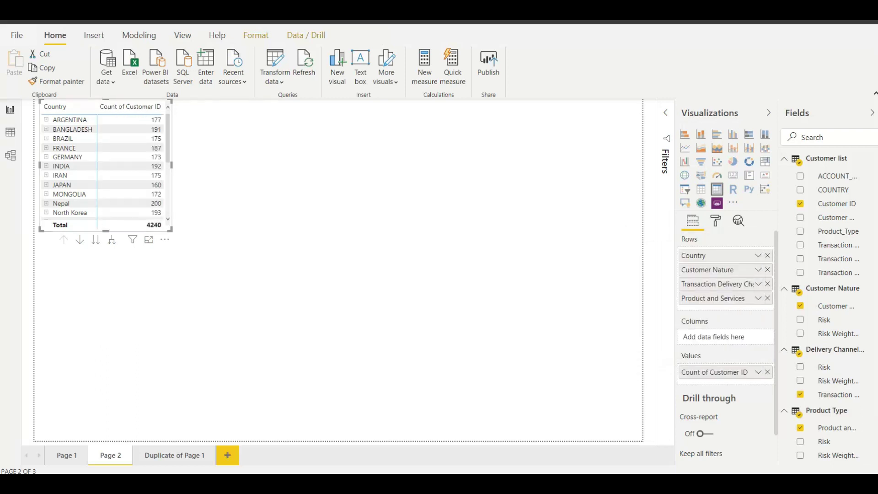
- Enlarge and widen the matrix, expanding ARGENTINA into its customer-nature breakdown
{"action": "left_click_drag", "start_coordinate": [172, 230], "coordinate": [198, 425]}
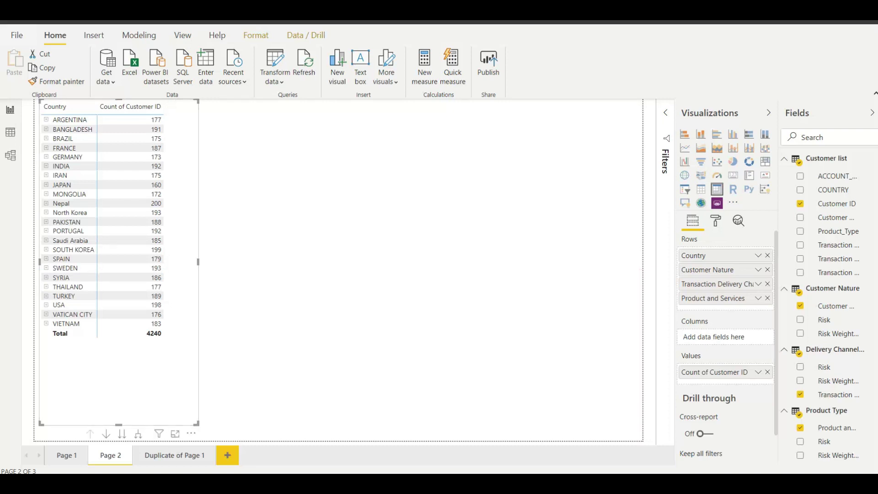
{"action": "left_click", "coordinate": [69, 119]}
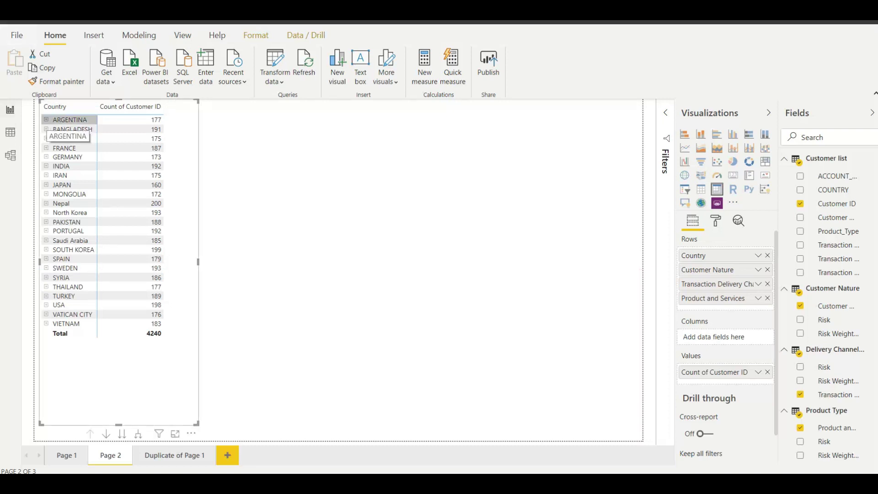
{"action": "left_click", "coordinate": [45, 120]}
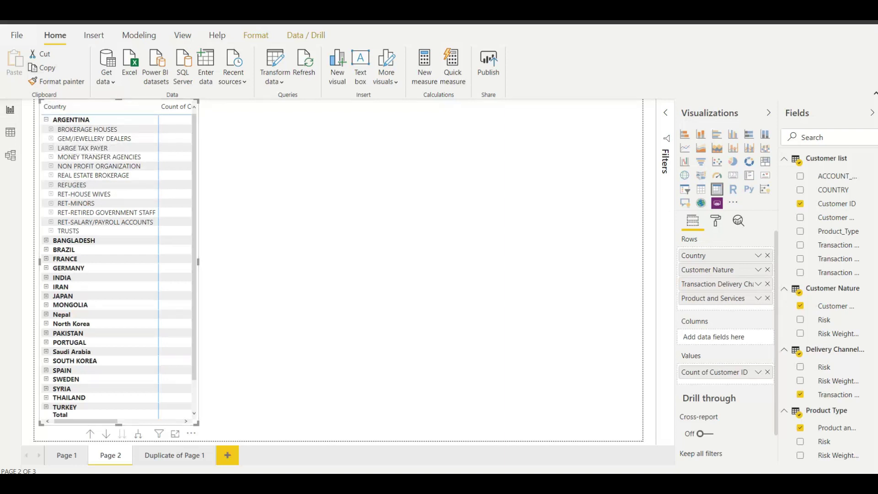
{"action": "left_click_drag", "start_coordinate": [198, 262], "coordinate": [264, 262]}
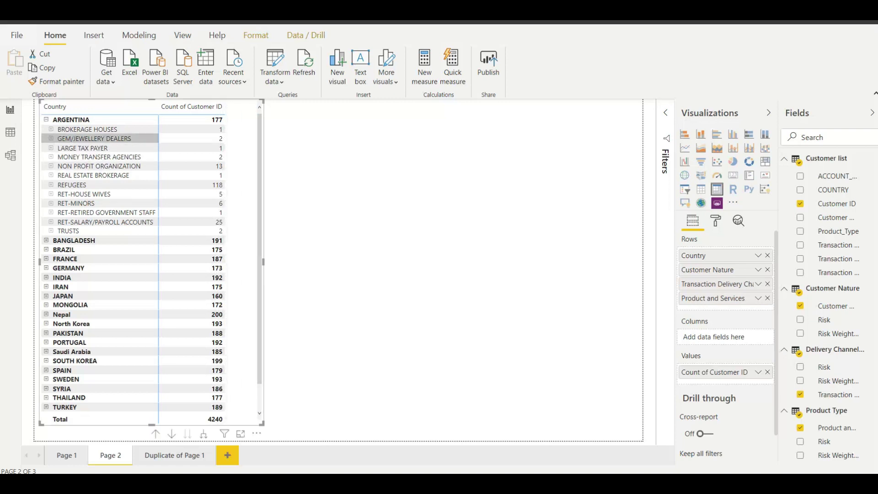
- Expand IRAN, collapse ARGENTINA, and add an empty treemap beside the matrix
{"action": "left_click", "coordinate": [87, 129]}
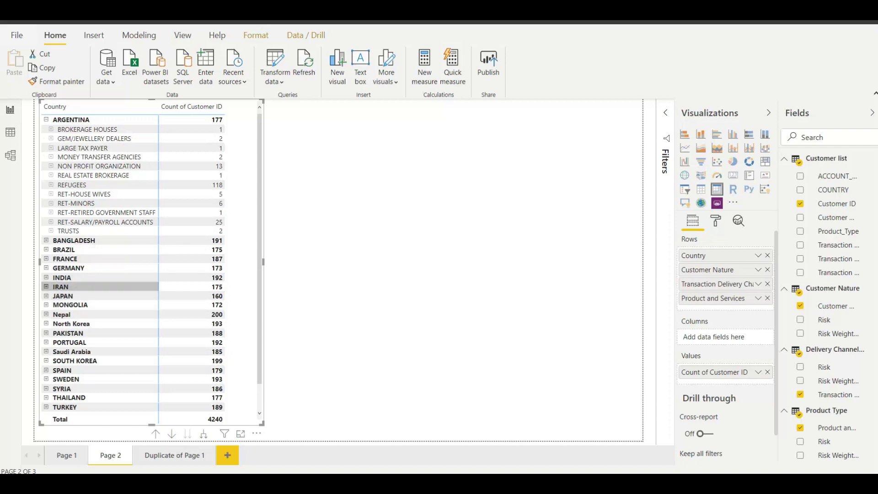
{"action": "left_click", "coordinate": [46, 286]}
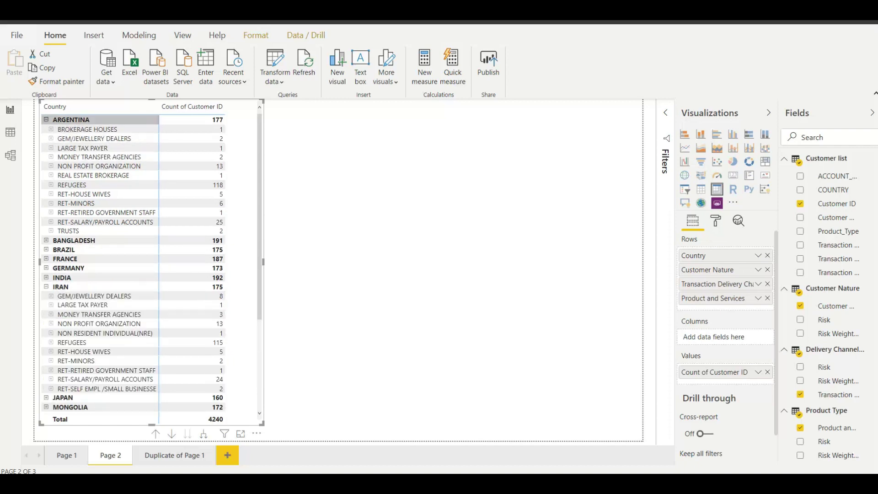
{"action": "left_click", "coordinate": [46, 119]}
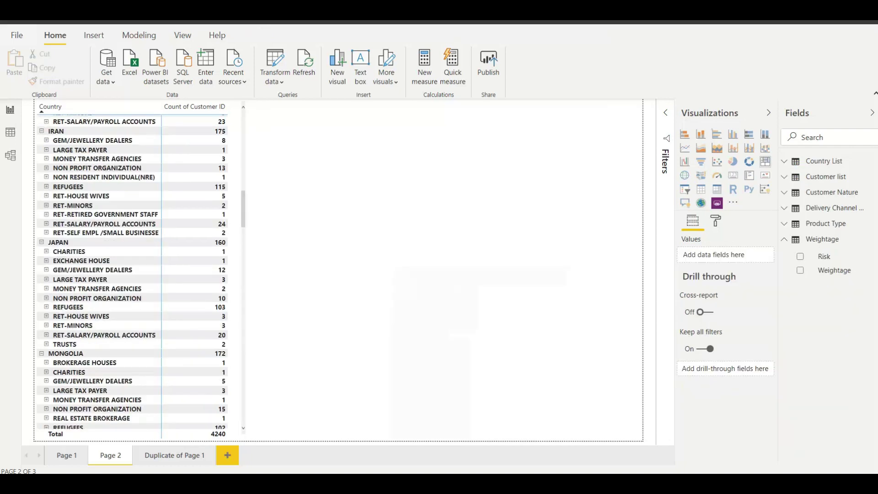
{"action": "left_click", "coordinate": [765, 162]}
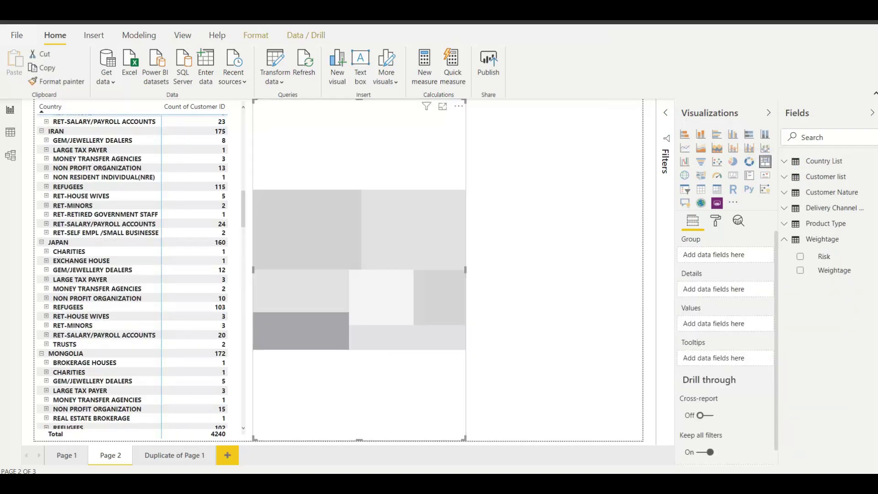